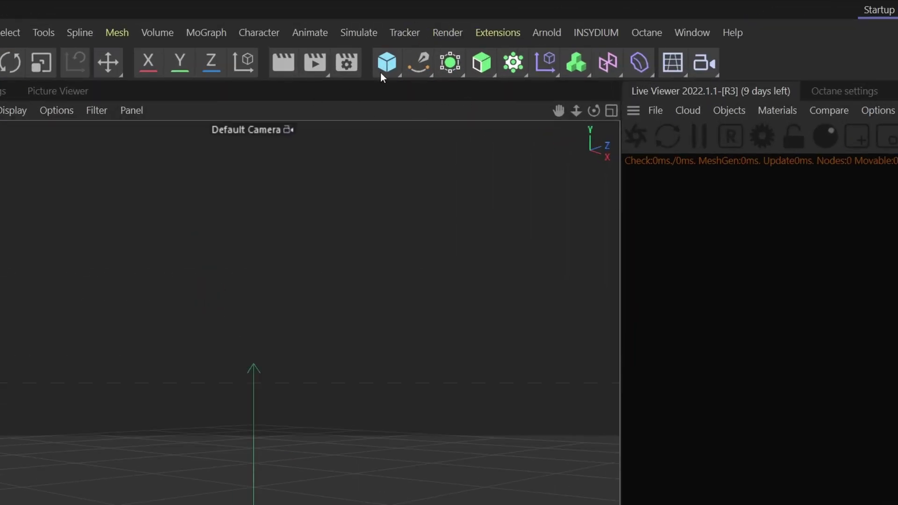
# - Add a Plane primitive and scale it up uniformly to about 1043 cm per side
pyautogui.click(382, 74)
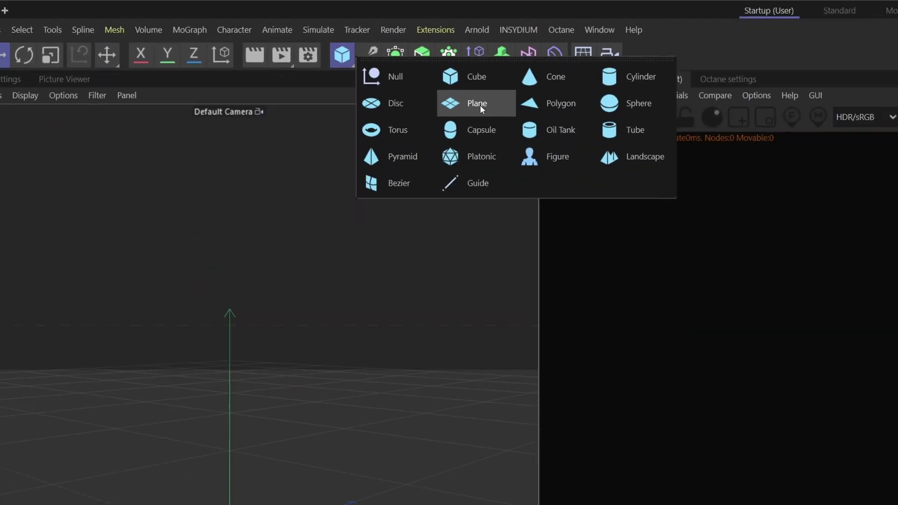
pyautogui.click(526, 118)
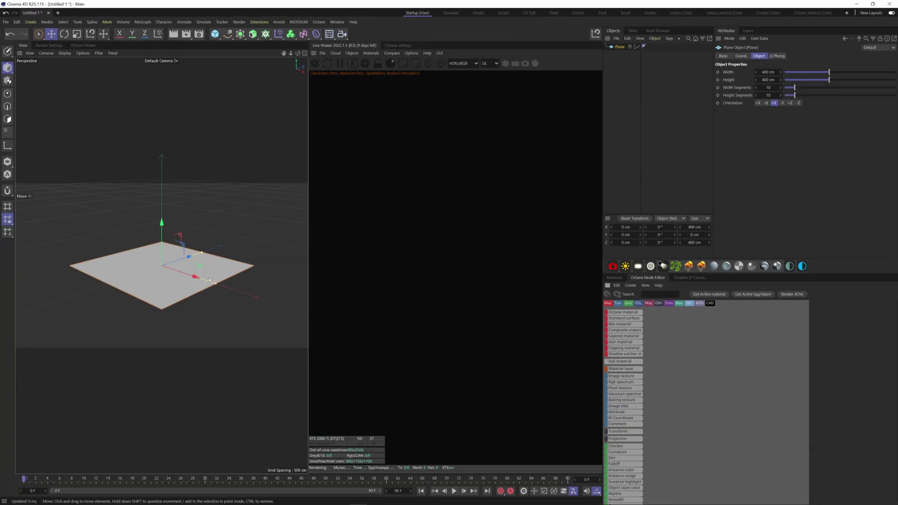
pyautogui.press('t')
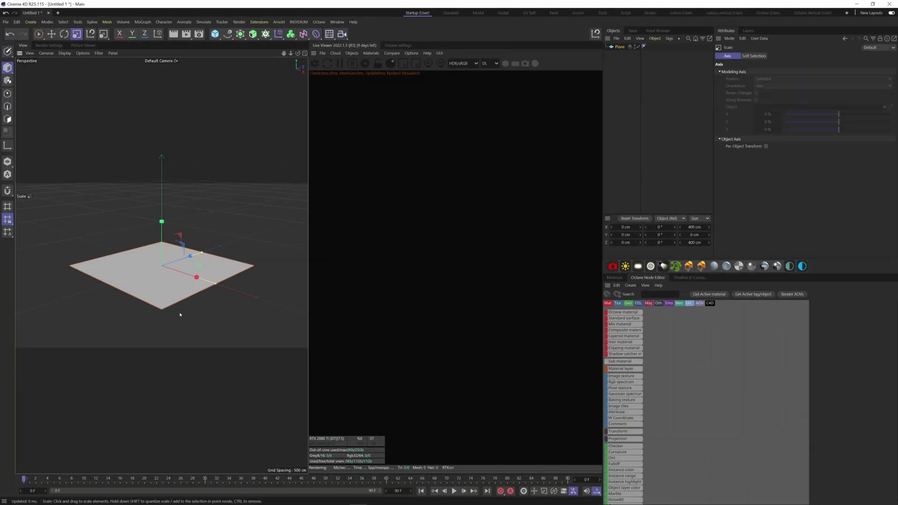
pyautogui.moveTo(210, 281); pyautogui.dragTo(223, 324)
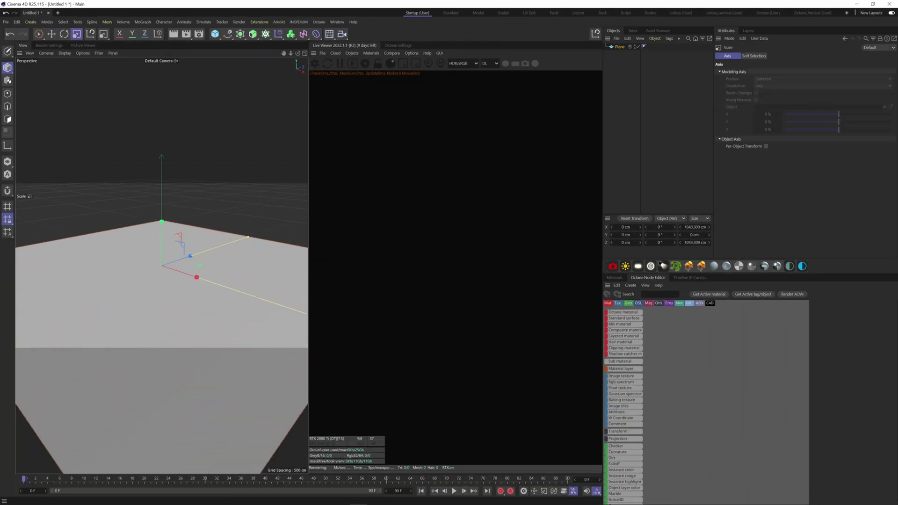
# - Set the plane's width and height to 4000 cm and its width and height segments to 400 each
pyautogui.click(619, 47)
pyautogui.doubleClick(768, 71)
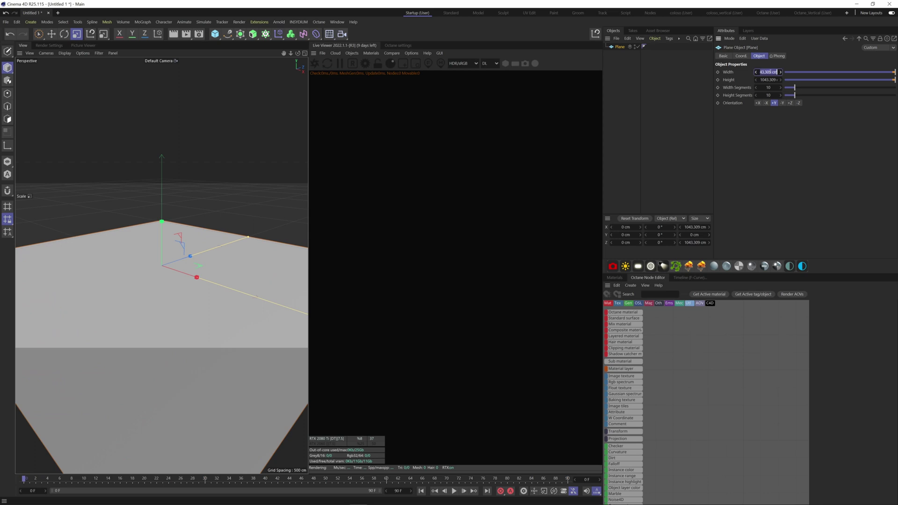
pyautogui.write('4000')
pyautogui.press('Tab')
pyautogui.write('4000')
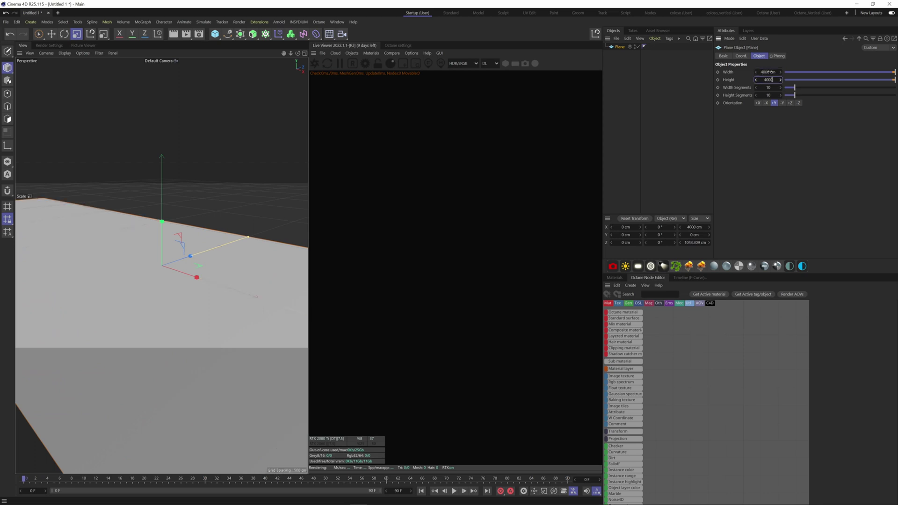
pyautogui.press('Tab')
pyautogui.write('400')
pyautogui.press('Tab')
pyautogui.write('400')
pyautogui.press('Return')
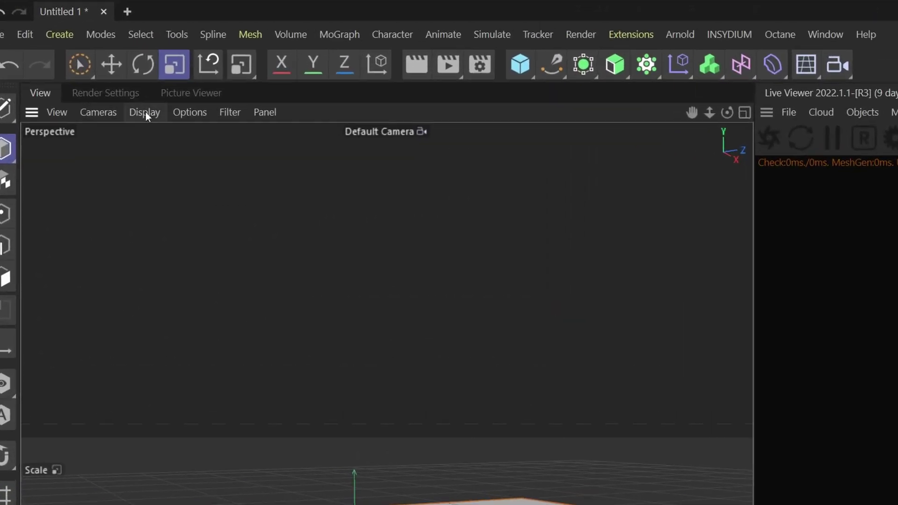
# - Switch the perspective viewport's display mode to Hidden Line
pyautogui.click(146, 114)
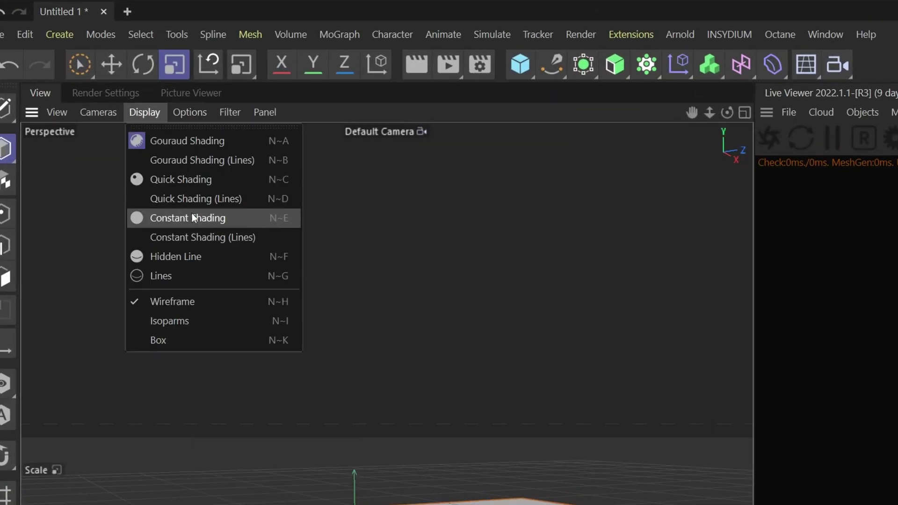
pyautogui.click(192, 258)
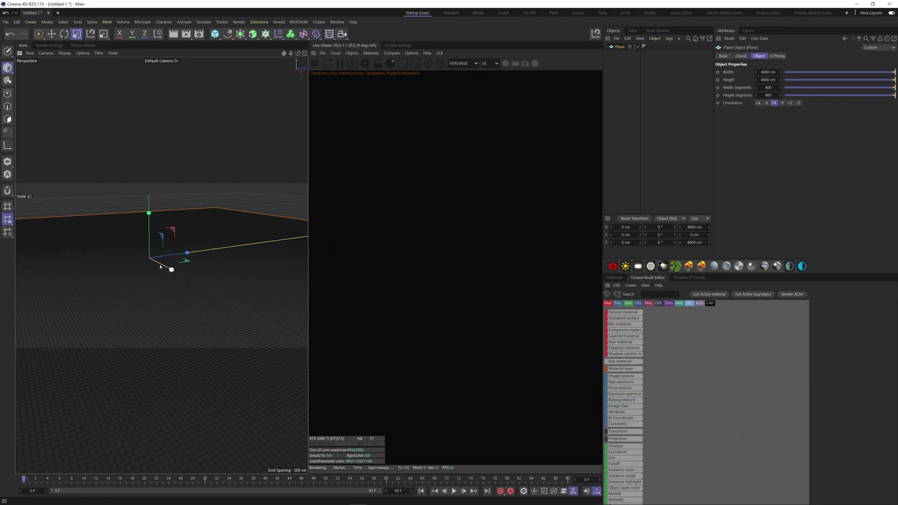
pyautogui.keyDown('alt'); pyautogui.moveTo(259, 429); pyautogui.dragTo(259, 441); pyautogui.keyUp('alt')
pyautogui.keyDown('alt'); pyautogui.moveTo(259, 441); pyautogui.dragTo(237, 433, button='middle'); pyautogui.keyUp('alt')
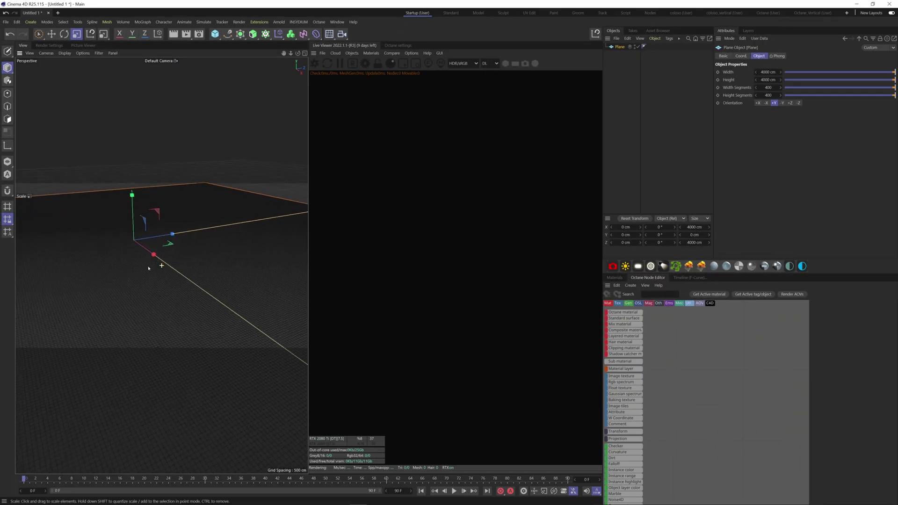
pyautogui.keyDown('alt'); pyautogui.moveTo(149, 268); pyautogui.dragTo(126, 271); pyautogui.keyUp('alt')
# - Hide the Workplane grid in the perspective viewport and deselect the plane
pyautogui.click(98, 53)
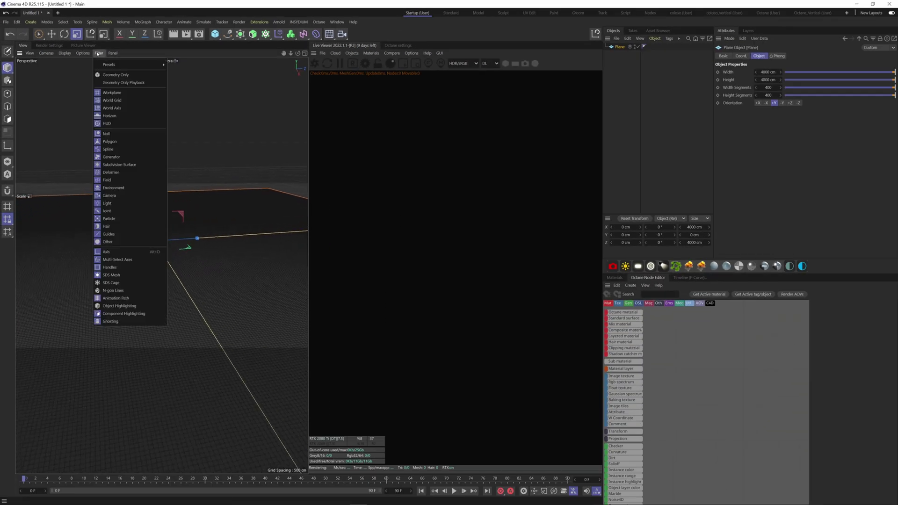
pyautogui.click(113, 93)
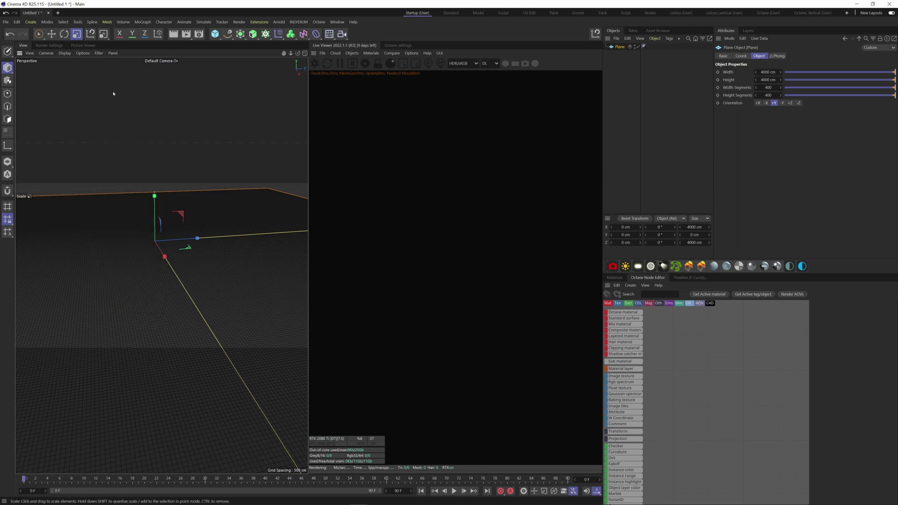
pyautogui.keyDown('alt'); pyautogui.moveTo(162, 246); pyautogui.dragTo(140, 235); pyautogui.keyUp('alt')
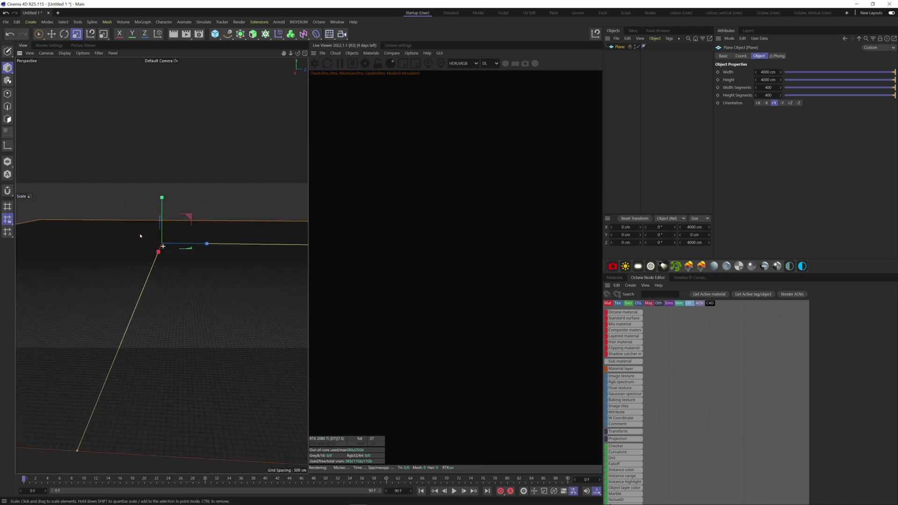
pyautogui.click(621, 70)
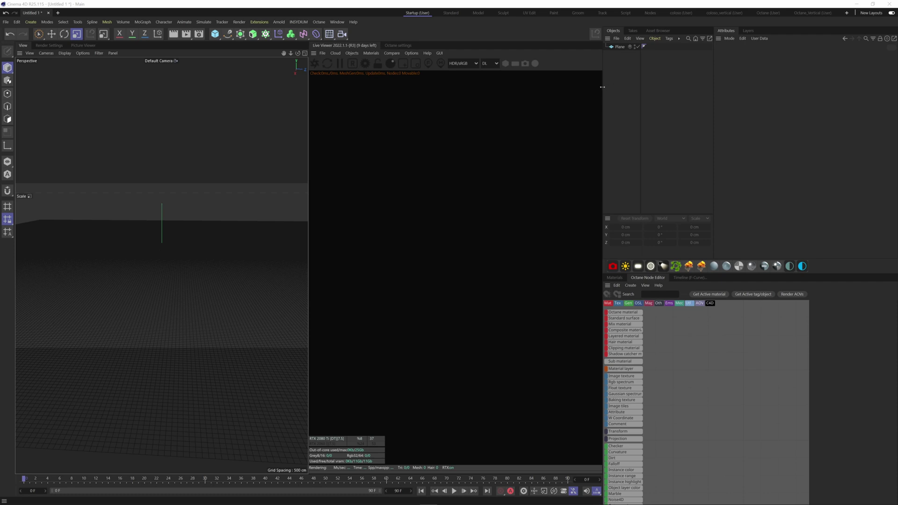
# - Add a Displacer deformer as a child of the Plane
pyautogui.click(619, 47)
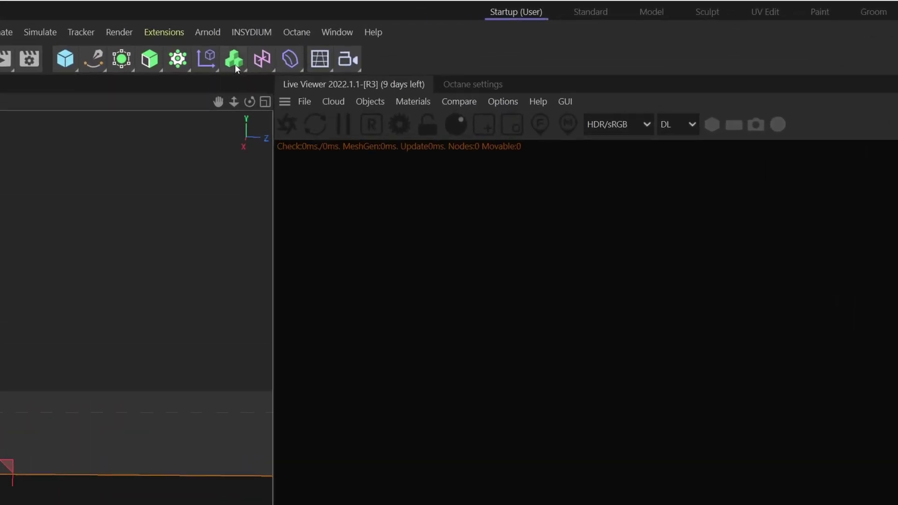
pyautogui.click(290, 59)
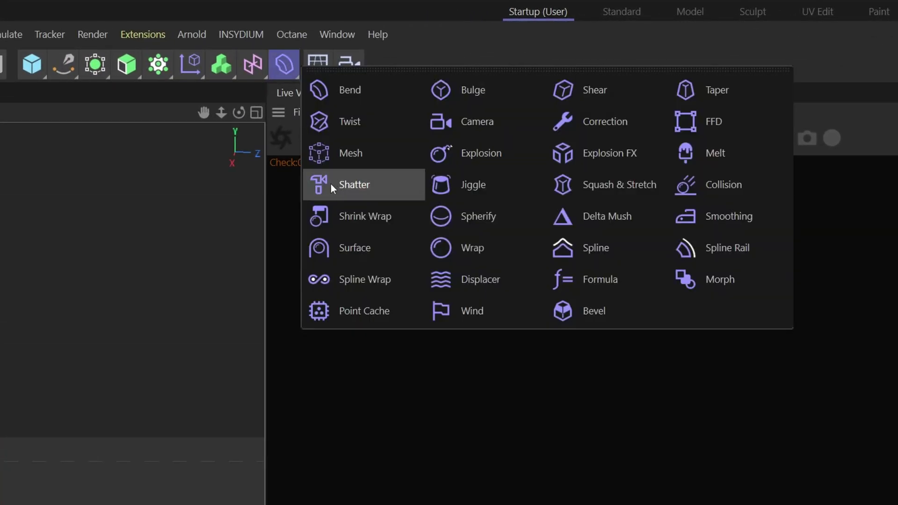
pyautogui.click(466, 279)
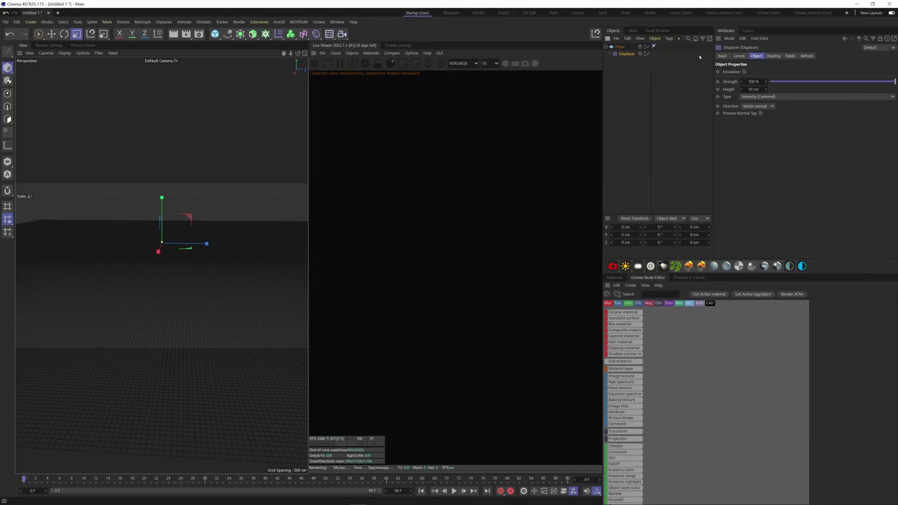
# - Assign a Gradient as the Displacer's custom shader
pyautogui.click(772, 56)
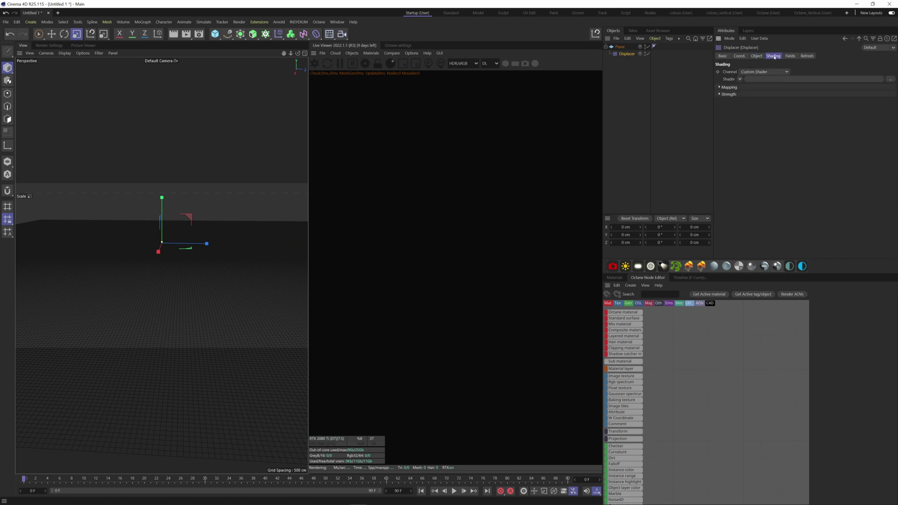
pyautogui.click(740, 79)
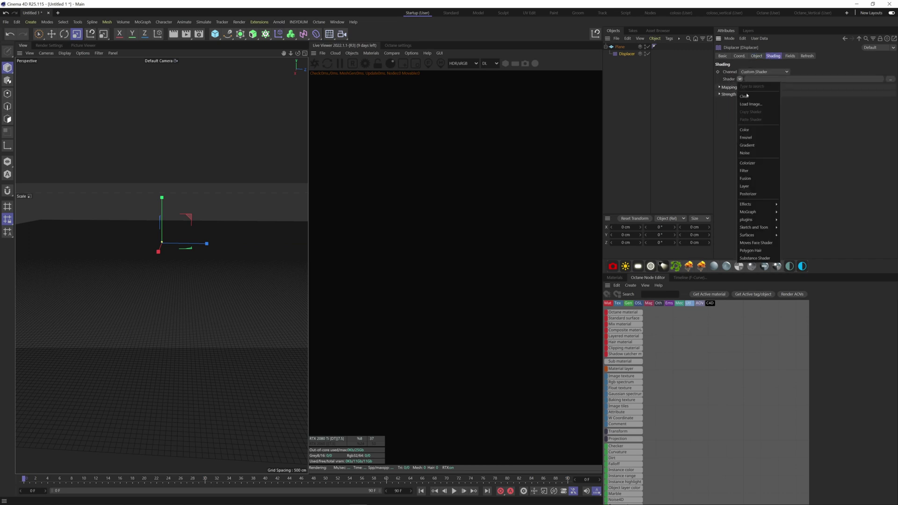
pyautogui.click(755, 145)
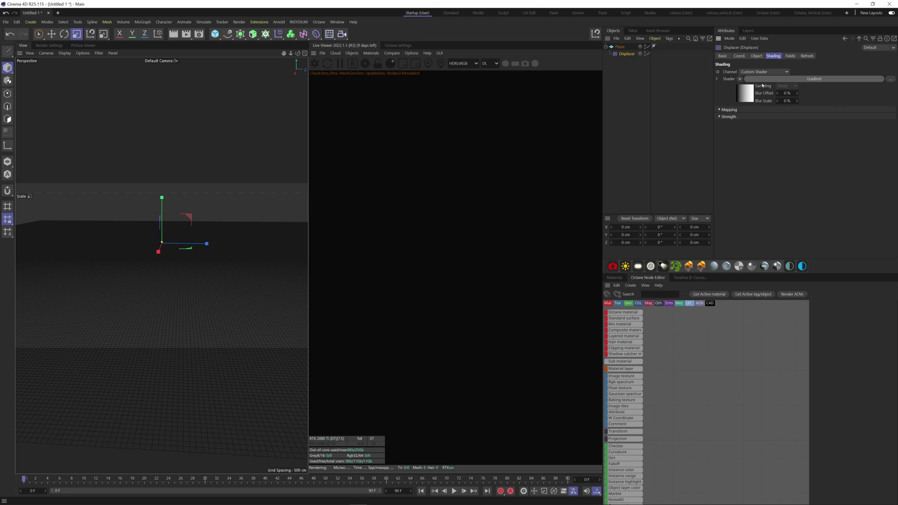
# - Set the Displacer's height to 125 cm
pyautogui.keyDown('alt'); pyautogui.moveTo(163, 255); pyautogui.dragTo(192, 254); pyautogui.keyUp('alt')
pyautogui.keyDown('alt'); pyautogui.moveTo(192, 254); pyautogui.dragTo(252, 252, button='middle'); pyautogui.keyUp('alt')
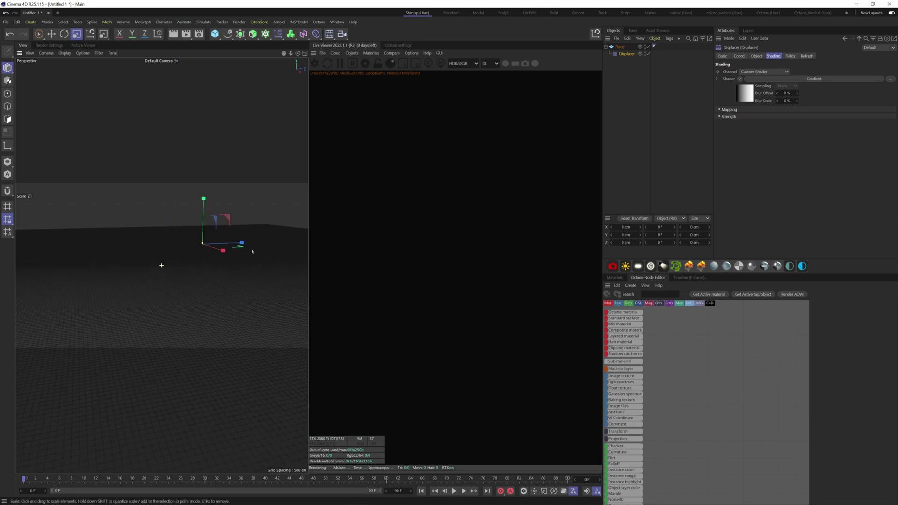
pyautogui.moveTo(213, 249)
pyautogui.keyDown('alt'); pyautogui.mouseDown()
pyautogui.moveTo(202, 245)
pyautogui.moveTo(201, 216)
pyautogui.moveTo(202, 238)
pyautogui.mouseUp(); pyautogui.keyUp('alt')
pyautogui.hotkey('ctrl', 'z')
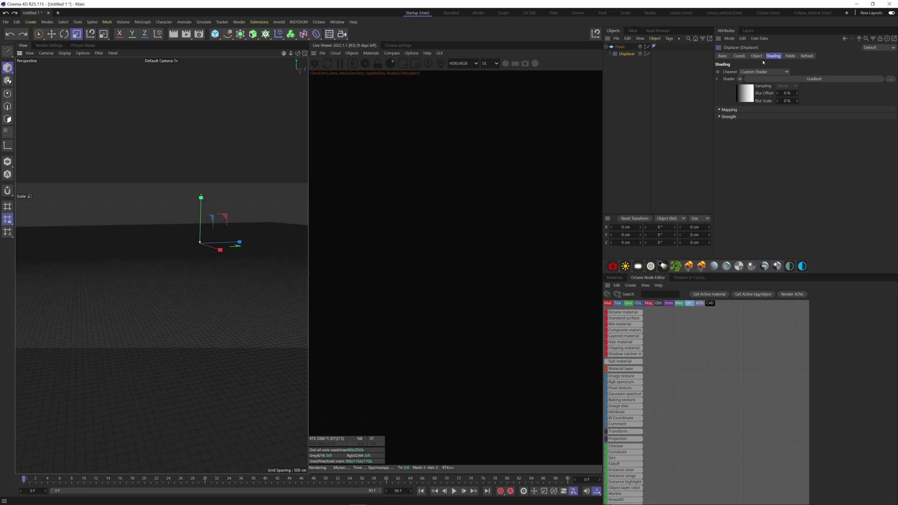
pyautogui.click(760, 56)
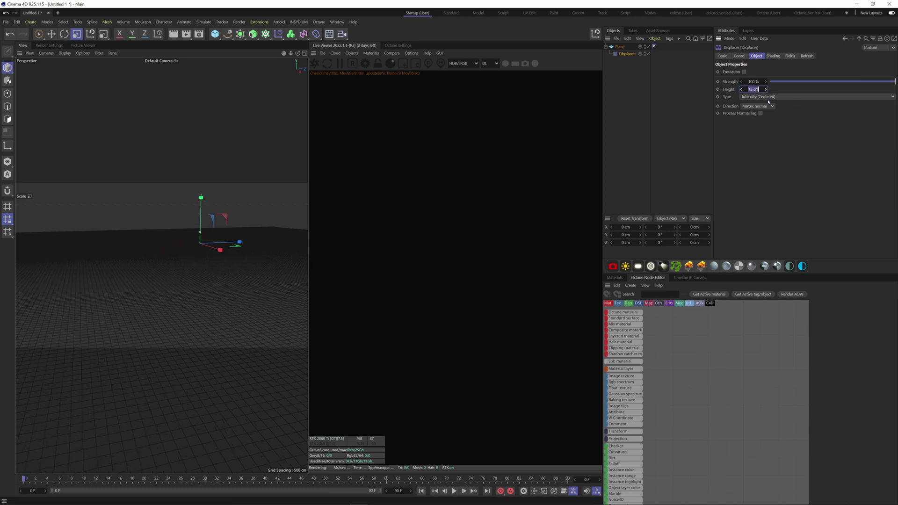
pyautogui.write('25')
pyautogui.press('Return')
pyautogui.moveTo(220, 255)
pyautogui.keyDown('alt'); pyautogui.mouseDown()
pyautogui.moveTo(194, 254)
pyautogui.moveTo(230, 266)
pyautogui.moveTo(209, 258)
pyautogui.moveTo(224, 251)
pyautogui.mouseUp(); pyautogui.keyUp('alt')
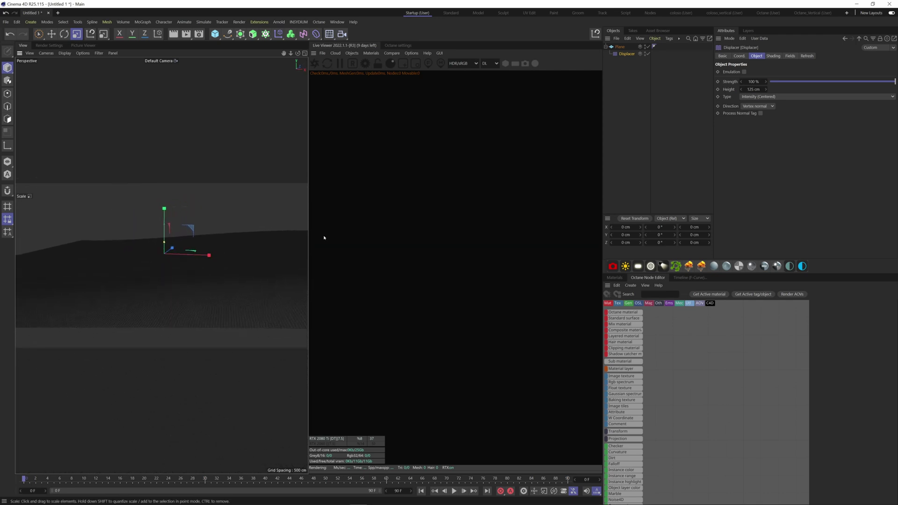
# - Edit the Displacer's gradient so a black knot sits near the middle with white knots at both ends, forming a valley
pyautogui.click(772, 56)
pyautogui.click(816, 79)
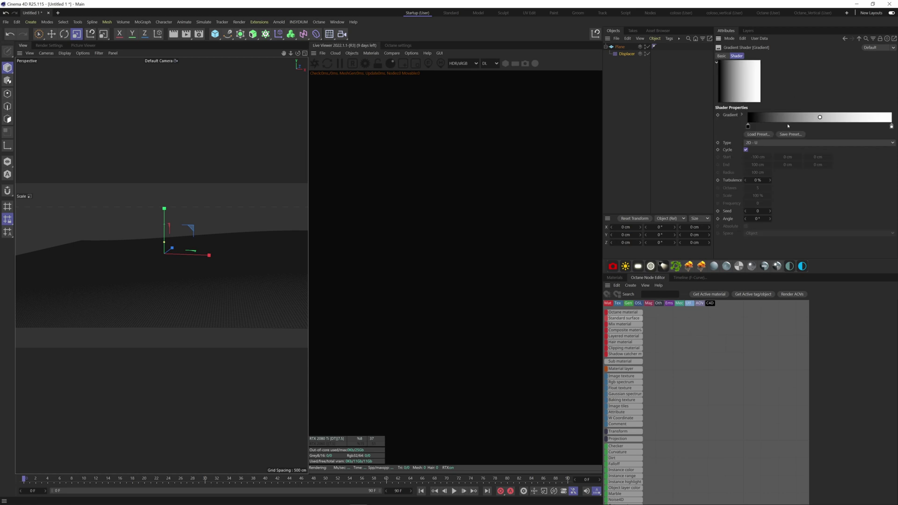
pyautogui.moveTo(784, 129); pyautogui.dragTo(814, 129)
pyautogui.keyDown('ctrl'); pyautogui.moveTo(891, 127); pyautogui.dragTo(748, 126); pyautogui.keyUp('ctrl')
pyautogui.keyDown('alt'); pyautogui.moveTo(140, 299); pyautogui.dragTo(142, 310); pyautogui.keyUp('alt')
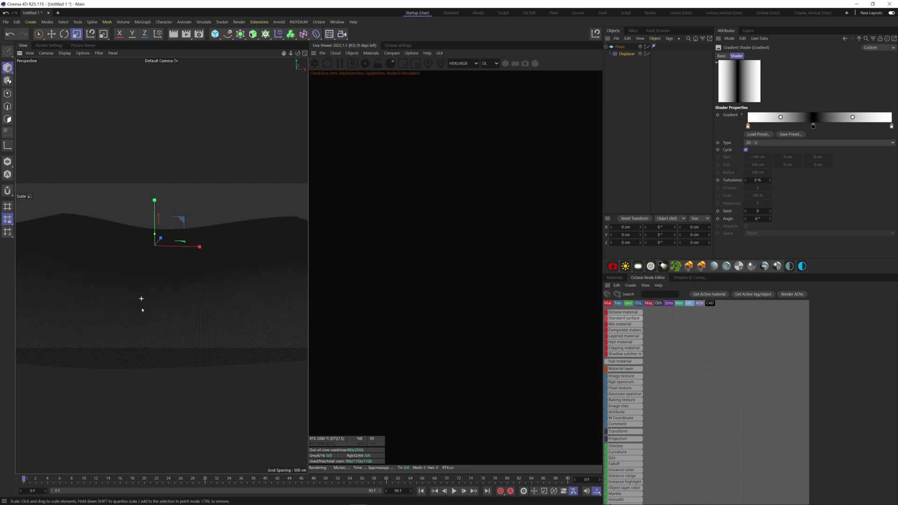
pyautogui.keyDown('alt'); pyautogui.moveTo(160, 265); pyautogui.dragTo(180, 327); pyautogui.keyUp('alt')
pyautogui.moveTo(177, 279)
pyautogui.keyDown('alt'); pyautogui.mouseDown()
pyautogui.moveTo(177, 292)
pyautogui.moveTo(188, 268)
pyautogui.moveTo(176, 277)
pyautogui.mouseUp(); pyautogui.keyUp('alt')
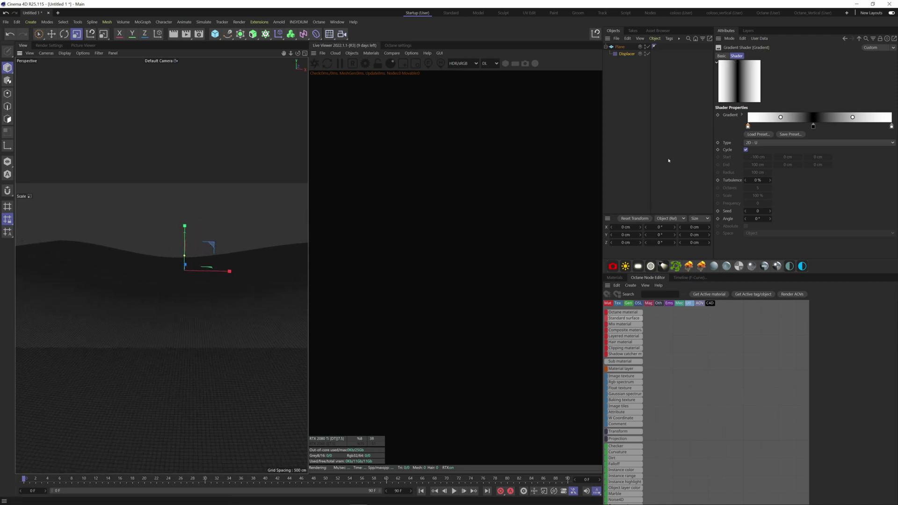
# - Roughen the gradient with 39% turbulence, seed 4, about 9 octaves and a scale of 144%
pyautogui.moveTo(747, 180); pyautogui.dragTo(766, 180)
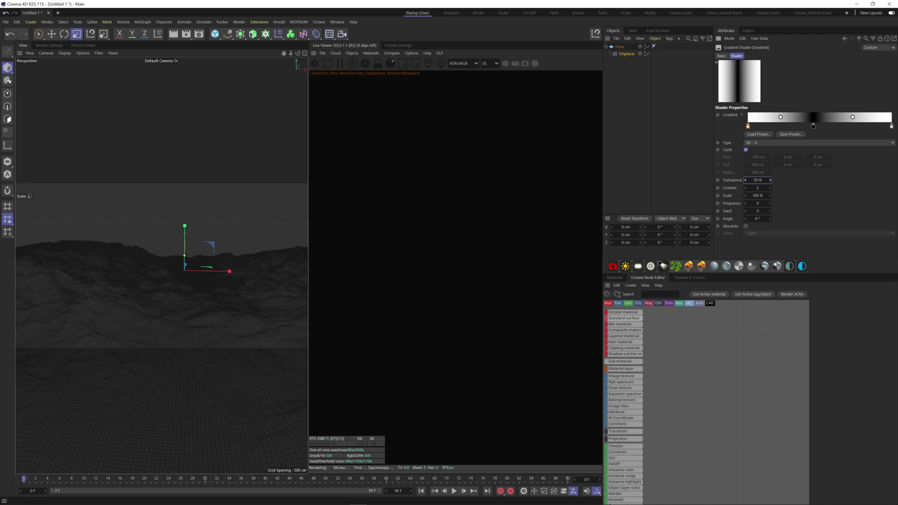
pyautogui.click(769, 211)
pyautogui.click(770, 211)
pyautogui.click(769, 211)
pyautogui.click(769, 210)
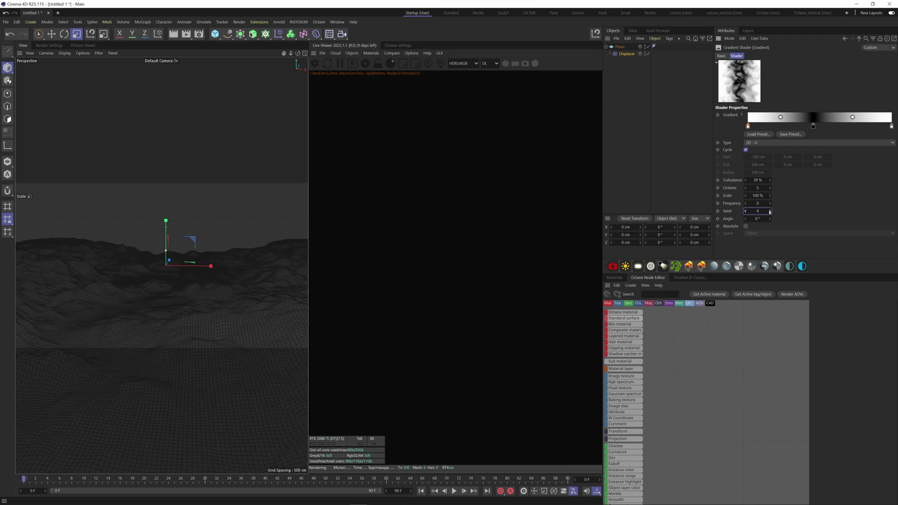
pyautogui.click(750, 188)
pyautogui.moveTo(757, 195); pyautogui.dragTo(779, 195)
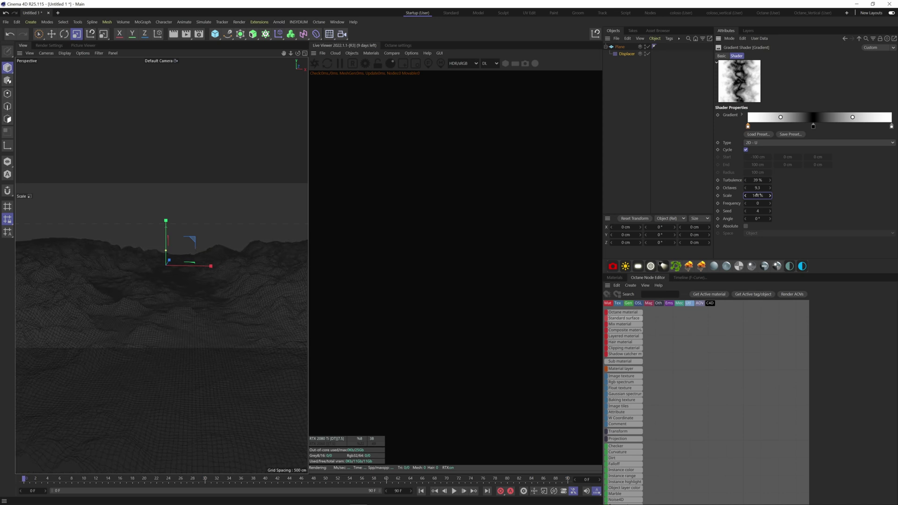
# - Enable Absolute for the gradient's turbulence and set the gradient angle to 26°
pyautogui.click(750, 218)
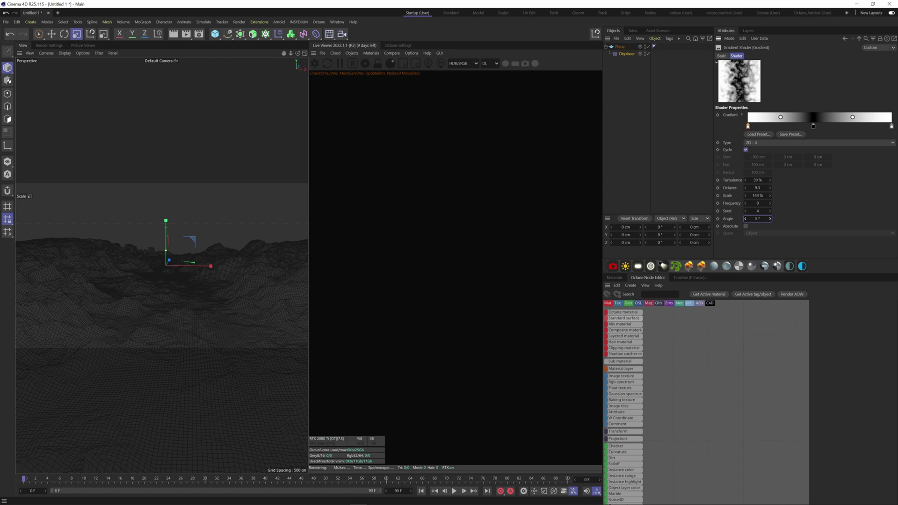
pyautogui.moveTo(757, 218); pyautogui.dragTo(758, 218)
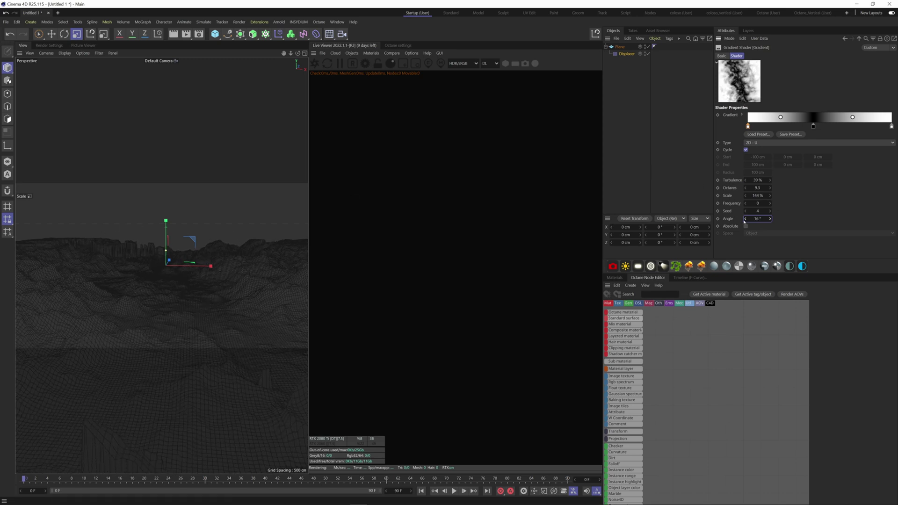
pyautogui.click(746, 226)
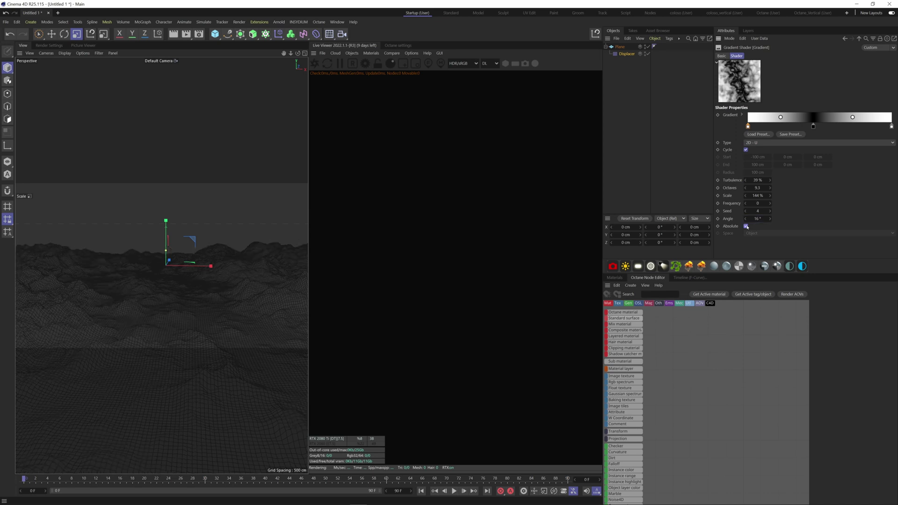
pyautogui.moveTo(758, 219); pyautogui.dragTo(763, 219)
pyautogui.moveTo(131, 289)
pyautogui.keyDown('alt'); pyautogui.mouseDown()
pyautogui.moveTo(112, 287)
pyautogui.moveTo(140, 276)
pyautogui.mouseUp(); pyautogui.keyUp('alt')
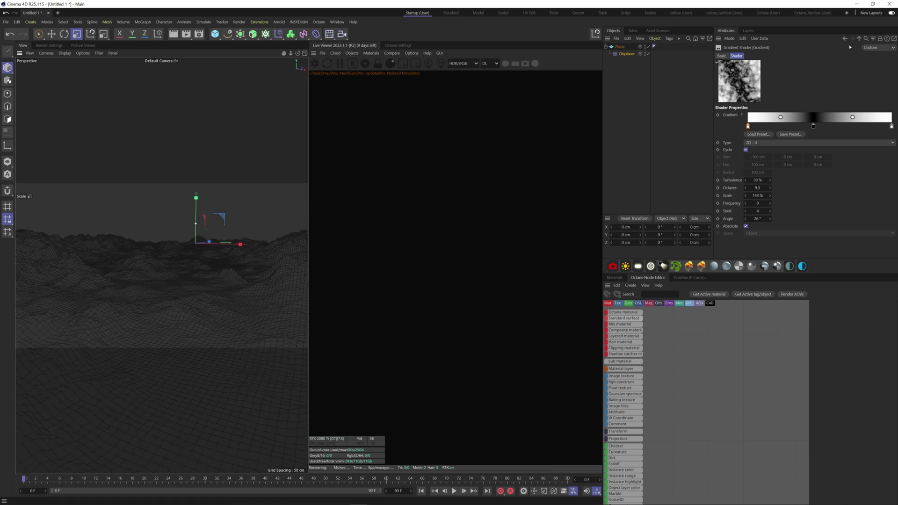
# - Raise the Displacer's height to 168 cm
pyautogui.click(626, 53)
pyautogui.click(752, 55)
pyautogui.keyDown('alt'); pyautogui.moveTo(220, 275); pyautogui.dragTo(274, 272); pyautogui.keyUp('alt')
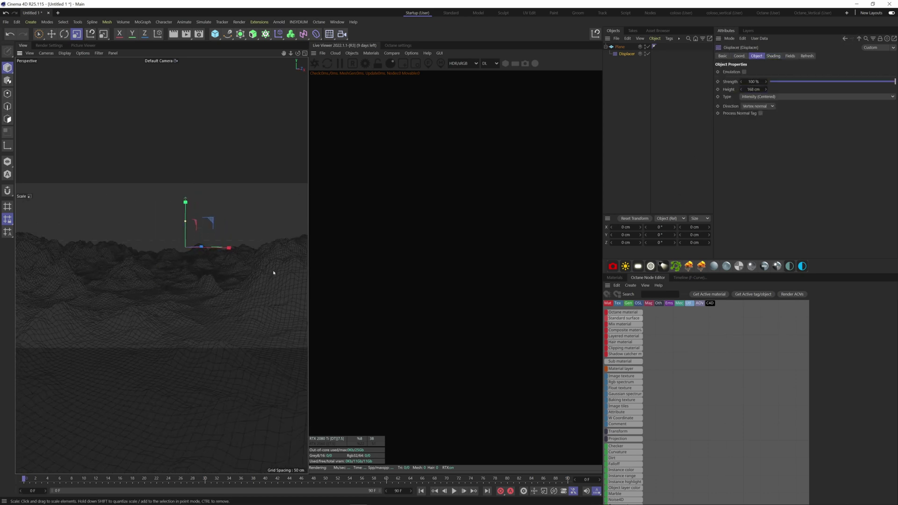
# - Reduce the Displacer gradient's turbulence to 28% and its scale to 132%
pyautogui.click(773, 56)
pyautogui.click(795, 79)
pyautogui.moveTo(758, 196); pyautogui.dragTo(751, 180)
pyautogui.keyDown('alt'); pyautogui.moveTo(139, 288); pyautogui.dragTo(142, 281); pyautogui.keyUp('alt')
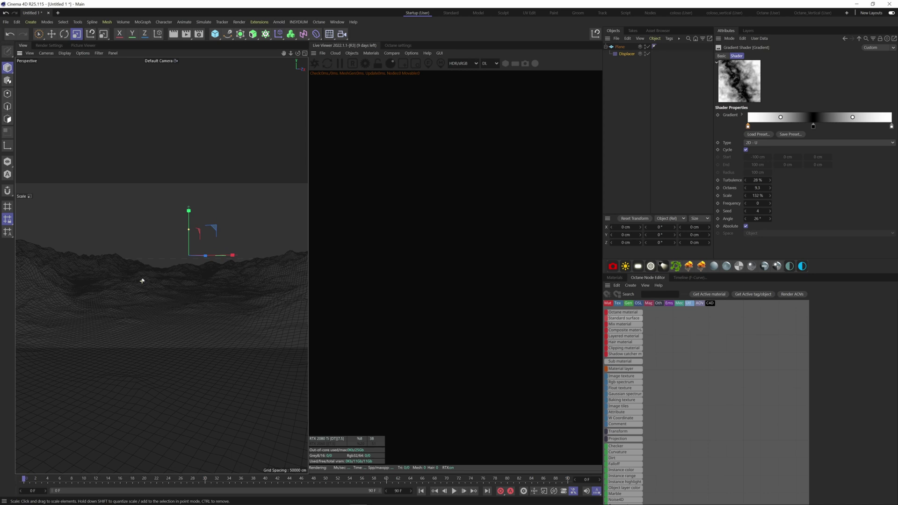
# - Lower the Displacer's height and set its gradient's scale to 127%
pyautogui.click(845, 39)
pyautogui.click(756, 55)
pyautogui.keyDown('alt'); pyautogui.moveTo(187, 271); pyautogui.dragTo(190, 290, button='middle'); pyautogui.keyUp('alt')
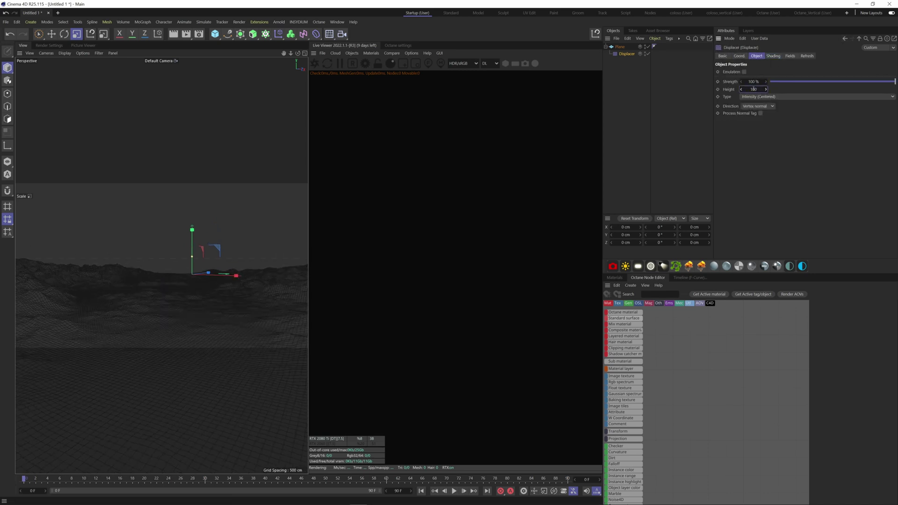
pyautogui.click(852, 39)
pyautogui.moveTo(759, 195); pyautogui.dragTo(756, 195)
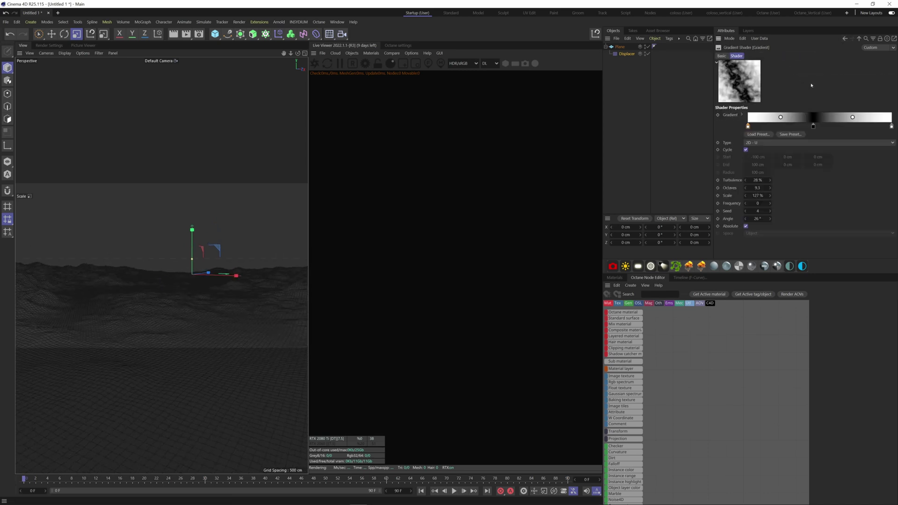
# - Try the 2D - Circular gradient type on the terrain and return the type to 2D - U
pyautogui.click(772, 143)
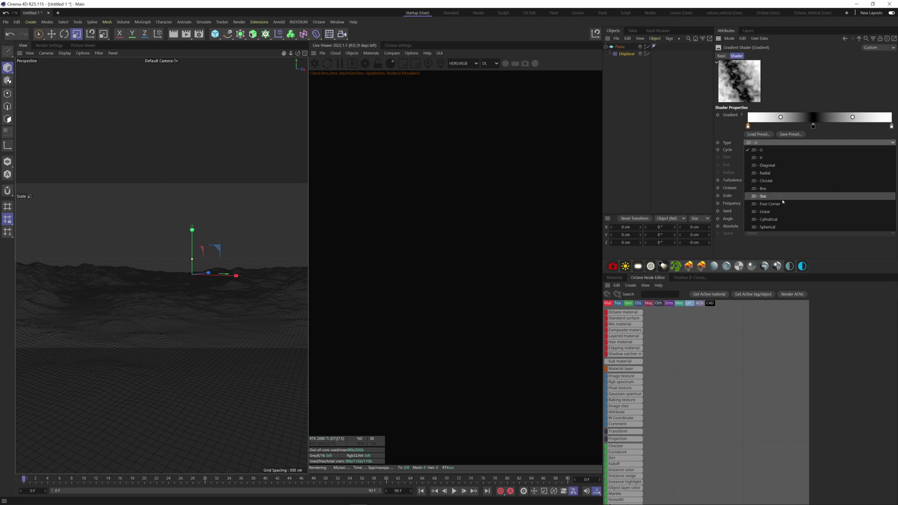
pyautogui.click(777, 181)
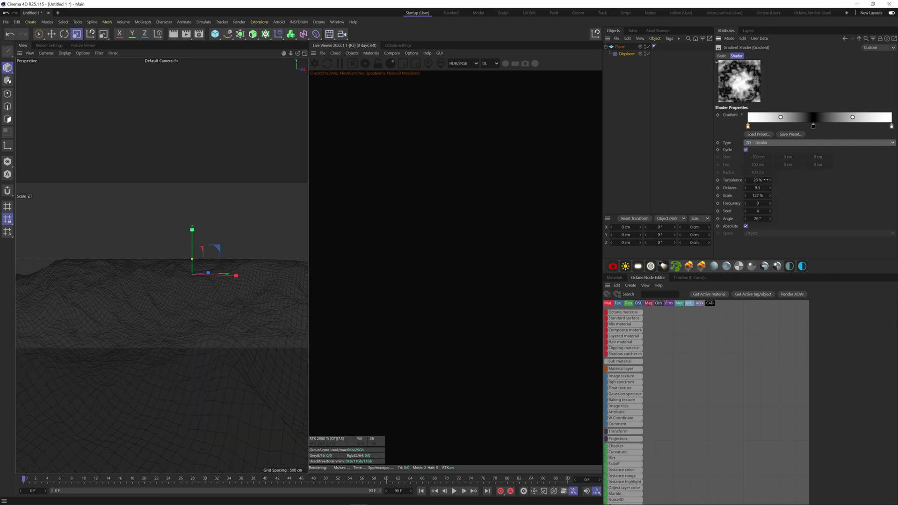
pyautogui.scroll(-3, 181, 294)
pyautogui.moveTo(161, 276)
pyautogui.keyDown('alt'); pyautogui.mouseDown()
pyautogui.moveTo(201, 280)
pyautogui.moveTo(183, 293)
pyautogui.moveTo(173, 286)
pyautogui.mouseUp(); pyautogui.keyUp('alt')
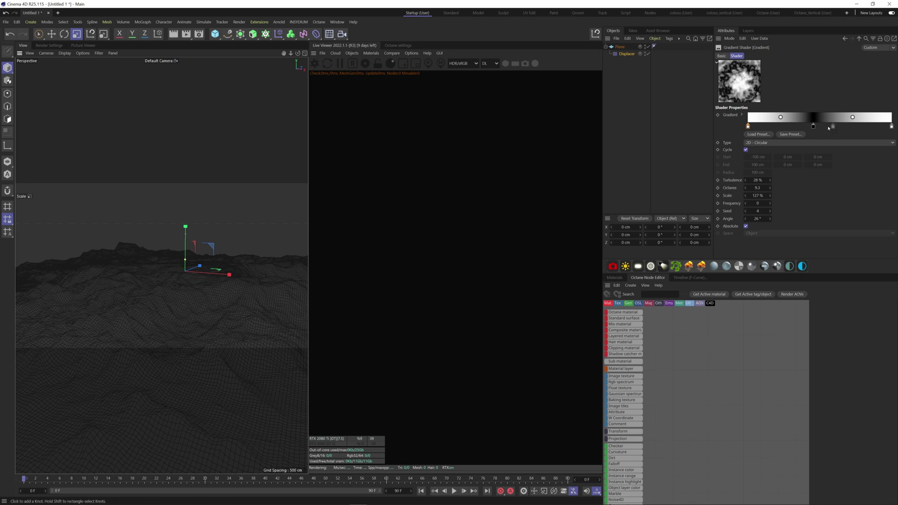
pyautogui.click(759, 142)
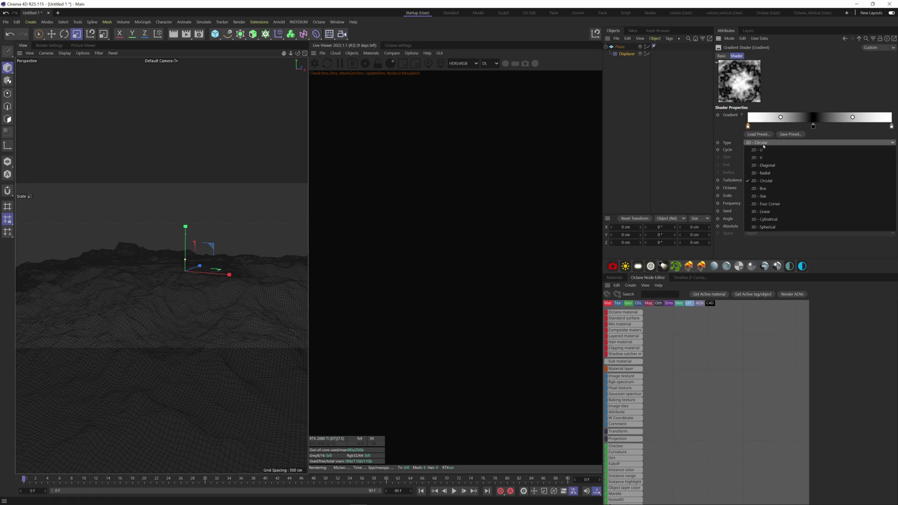
pyautogui.click(760, 146)
pyautogui.keyDown('alt'); pyautogui.moveTo(148, 297); pyautogui.dragTo(146, 283); pyautogui.keyUp('alt')
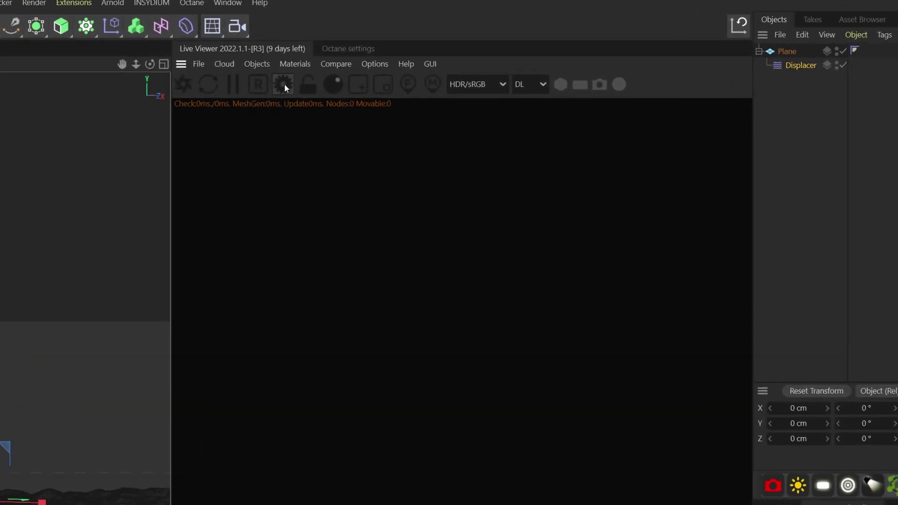
# - Set the Octane kernel to Path tracing with a maximum of 200 samples
pyautogui.click(283, 85)
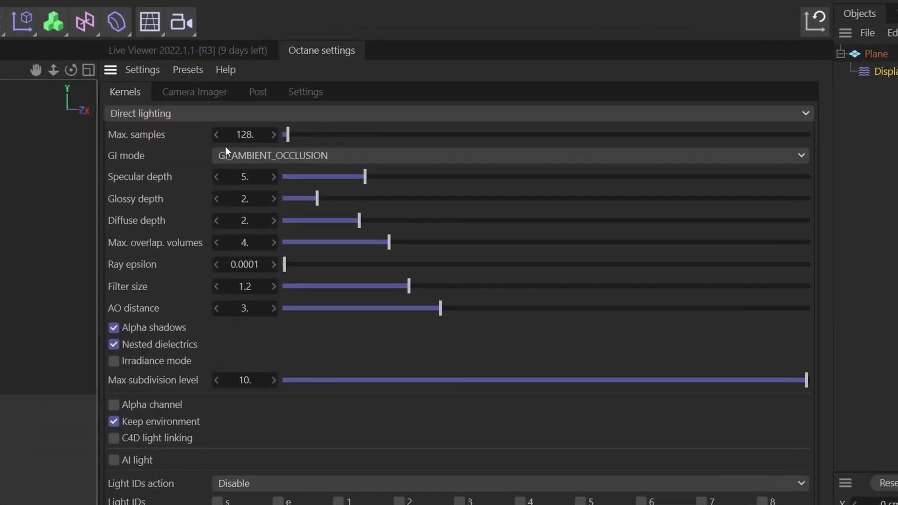
pyautogui.click(208, 117)
pyautogui.click(164, 171)
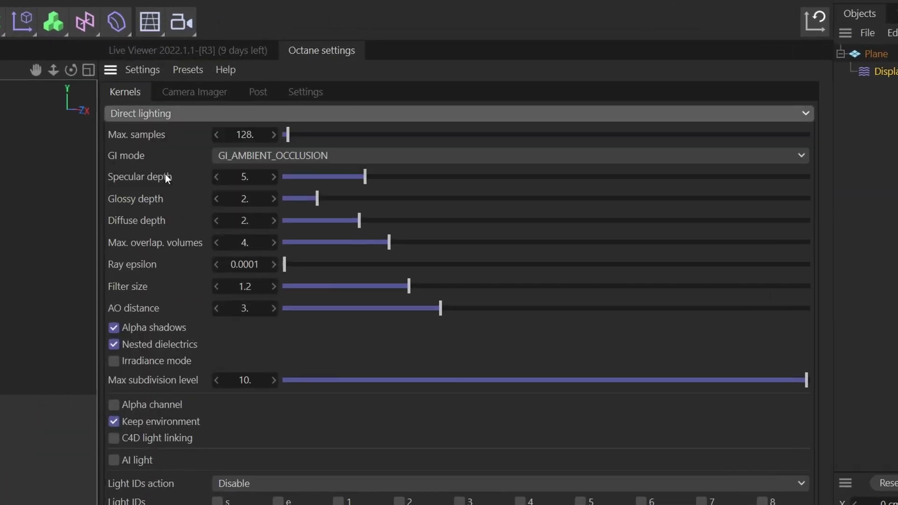
pyautogui.click(245, 135)
pyautogui.write('200')
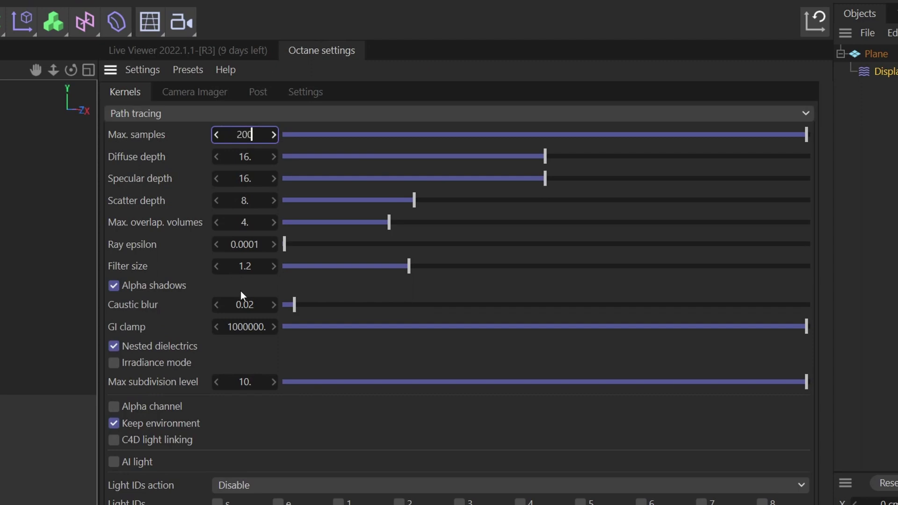
# - Set the kernel's GI clamp to 1 and enable adaptive sampling
pyautogui.click(246, 325)
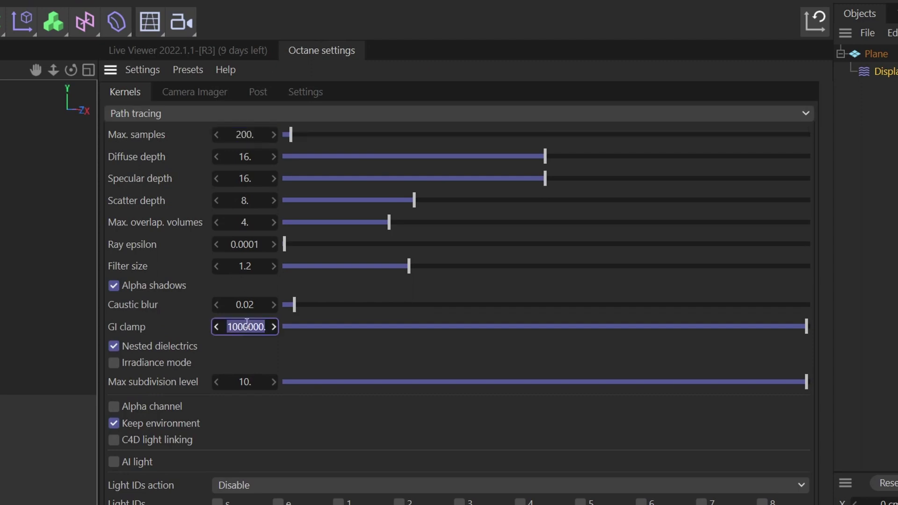
pyautogui.write('1')
pyautogui.press('Return')
pyautogui.scroll(-6, 164, 478)
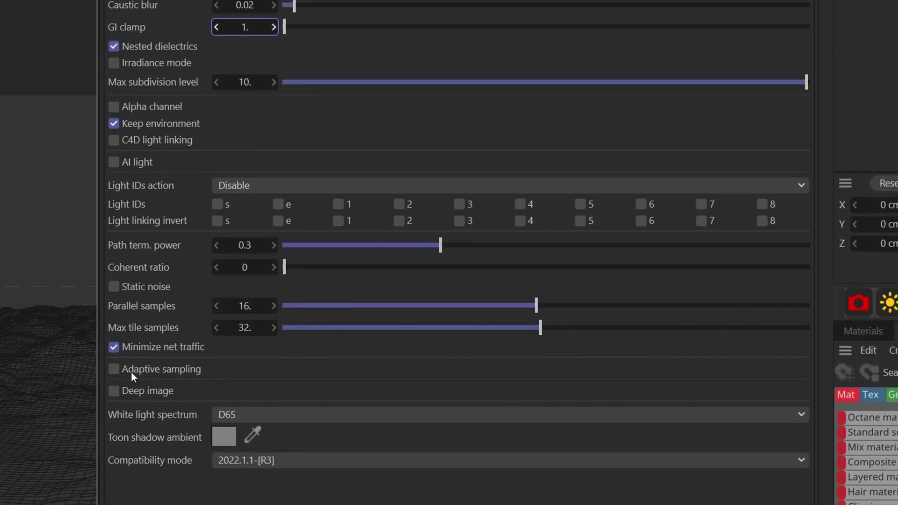
pyautogui.click(131, 370)
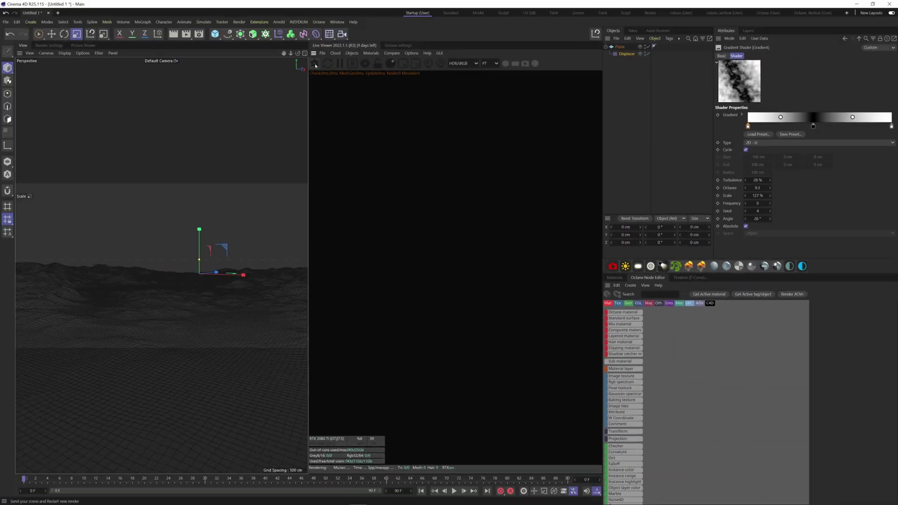
# - Start the Octane live render and apply the SL-13_Octane ground material to the plane
pyautogui.click(316, 65)
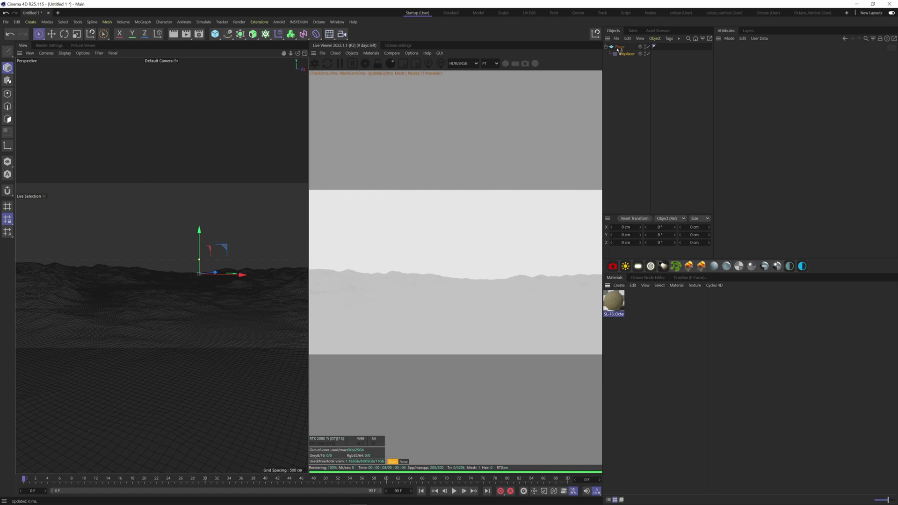
pyautogui.moveTo(621, 48); pyautogui.dragTo(621, 49)
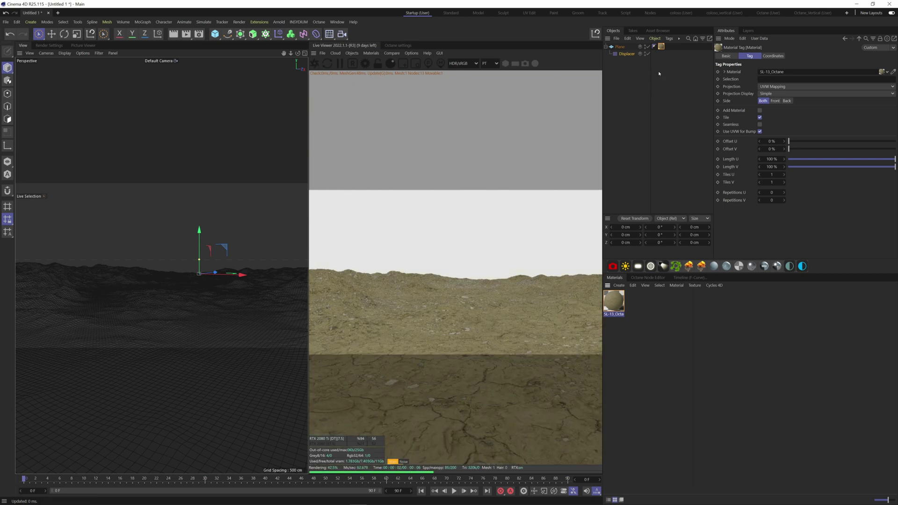
# - Set the plane's material tag to Cubic projection with Length U and Length V at 250%
pyautogui.click(776, 86)
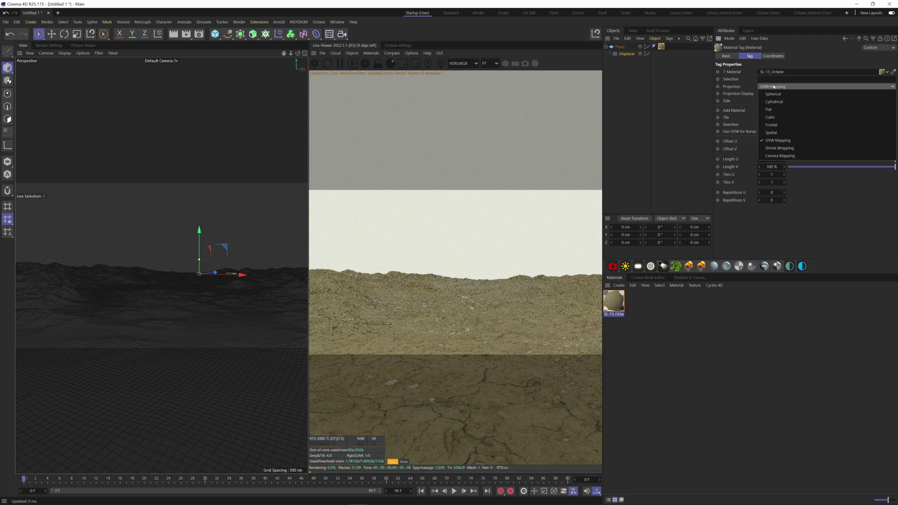
pyautogui.click(770, 117)
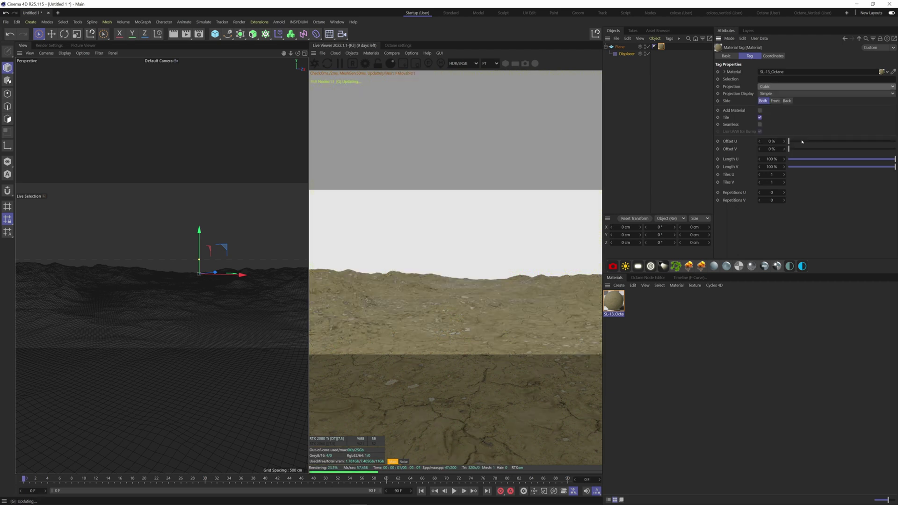
pyautogui.click(775, 159)
pyautogui.write('250')
pyautogui.press('Tab')
pyautogui.write('250')
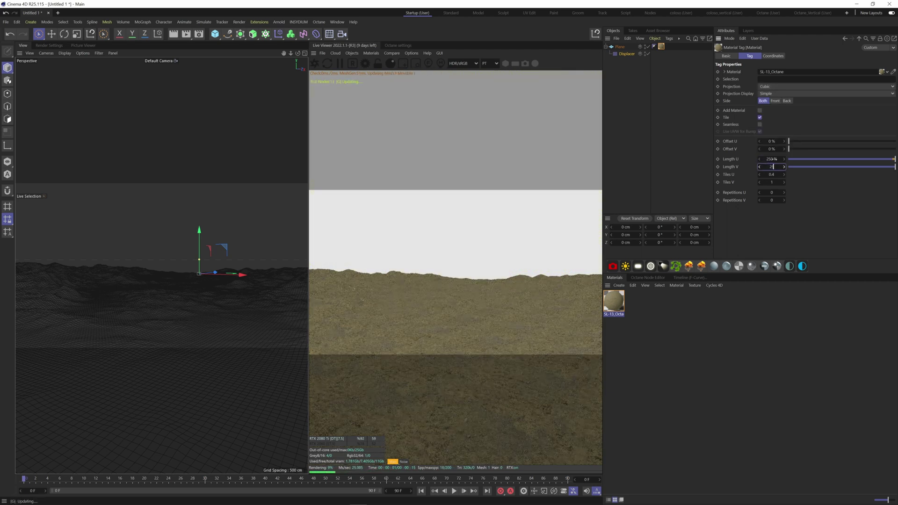
pyautogui.press('Return')
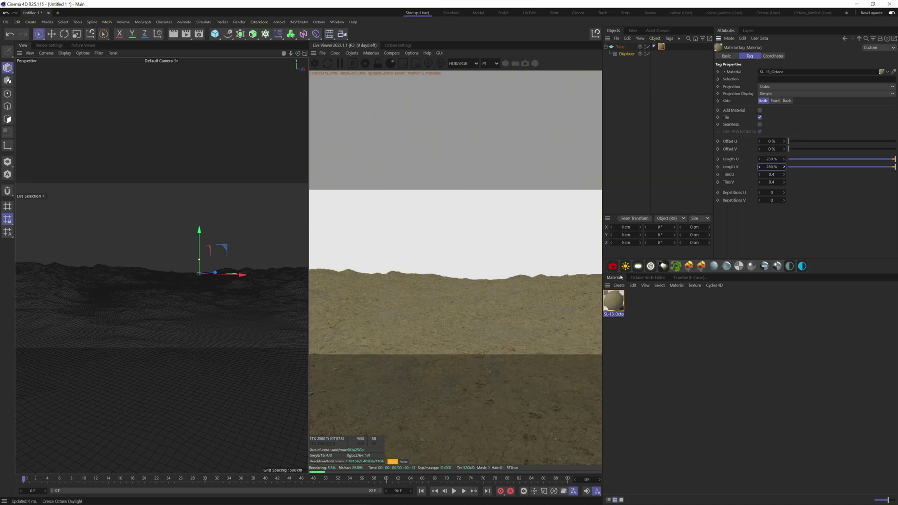
# - Add an Octane Daylight and rotate it so the sun lights the terrain as full daylight
pyautogui.click(625, 267)
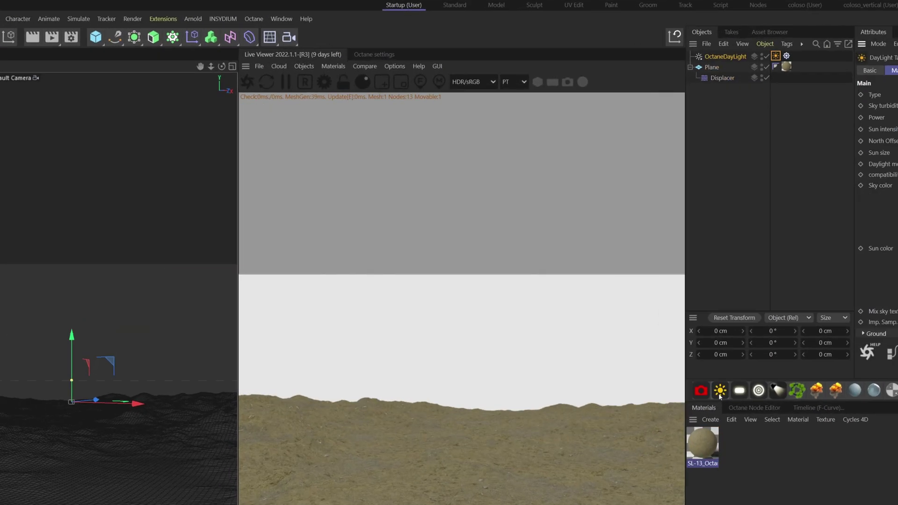
pyautogui.click(312, 65)
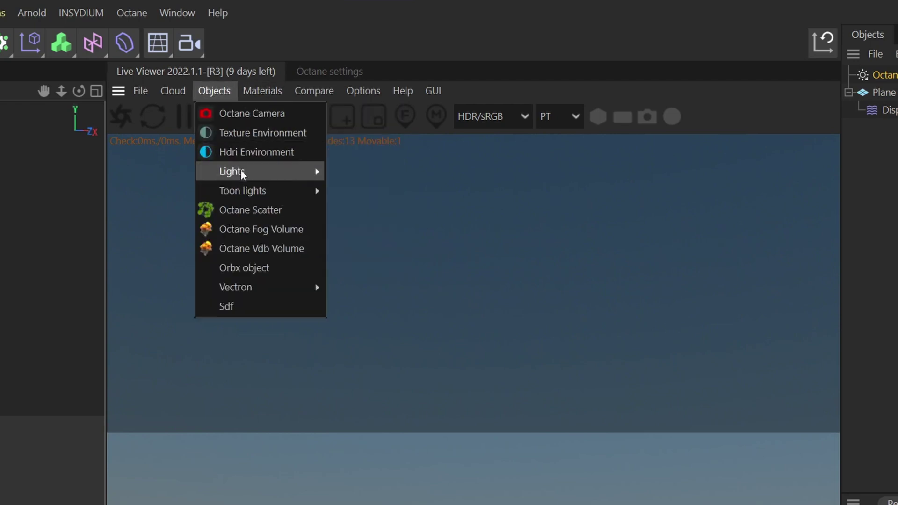
pyautogui.moveTo(269, 174)
pyautogui.click(377, 176)
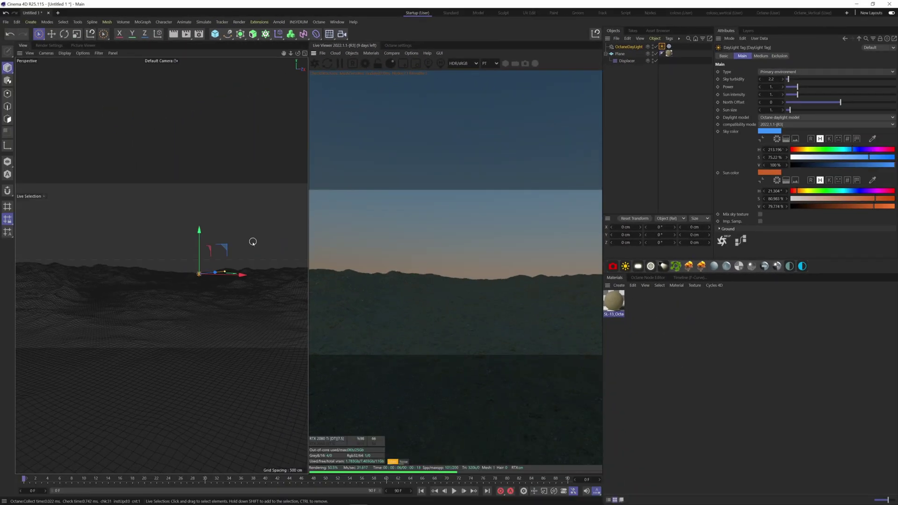
pyautogui.press('r')
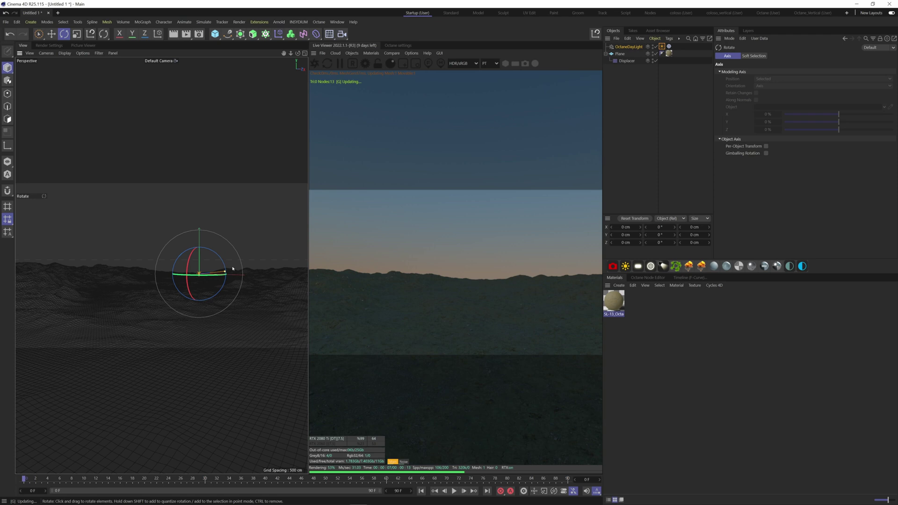
pyautogui.moveTo(233, 267); pyautogui.dragTo(262, 316)
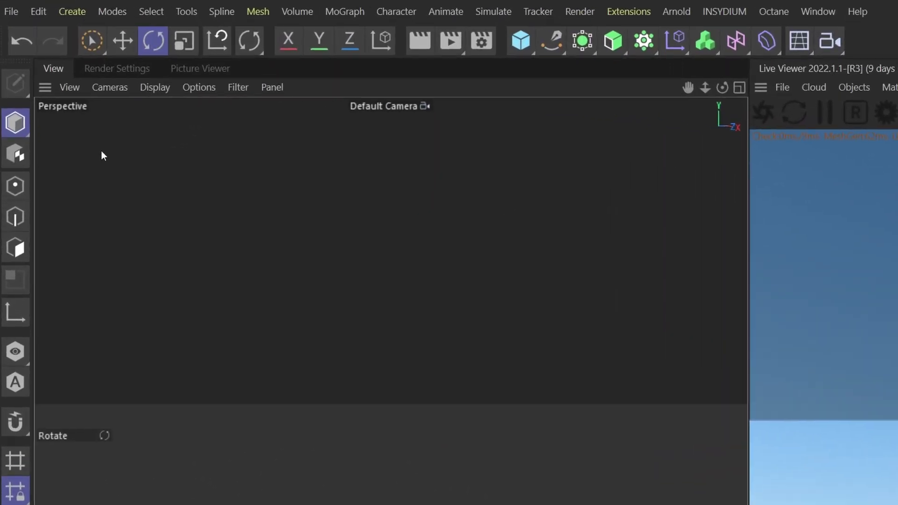
# - Check in the render settings which renderer is selected
pyautogui.click(52, 46)
pyautogui.click(170, 112)
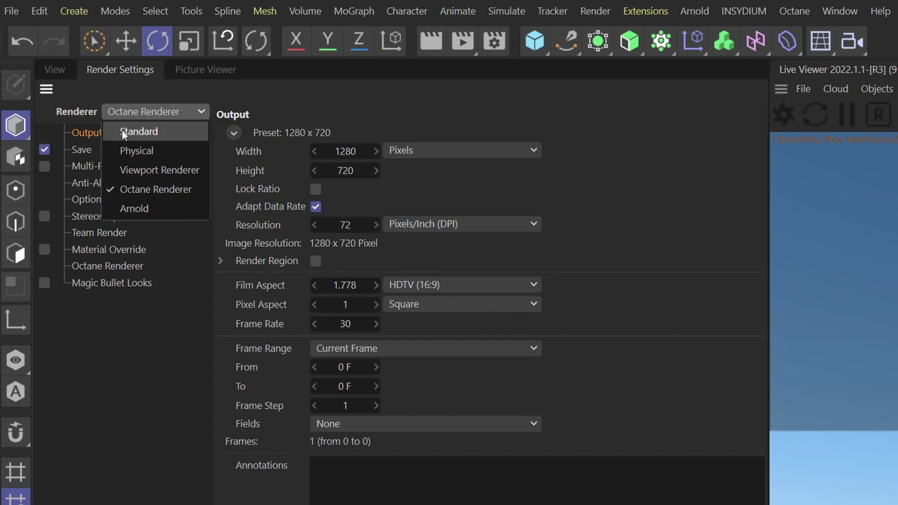
pyautogui.click(158, 109)
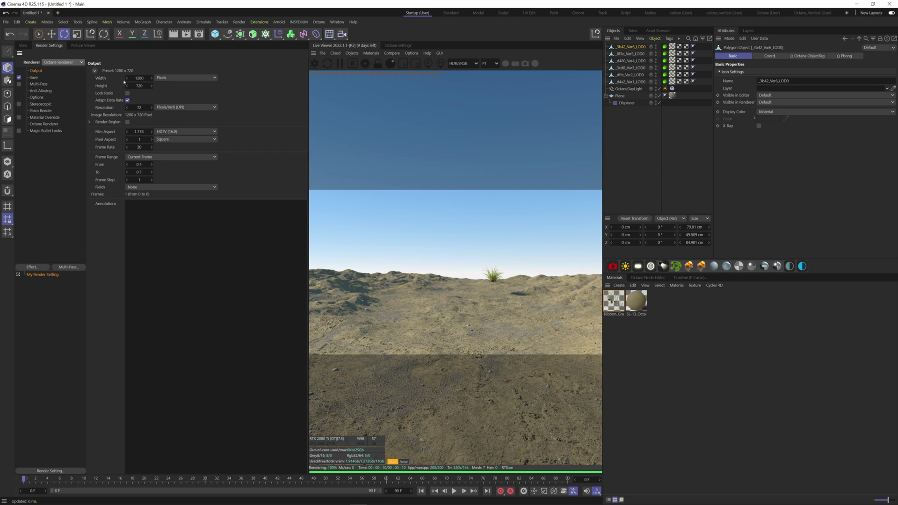
pyautogui.click(23, 45)
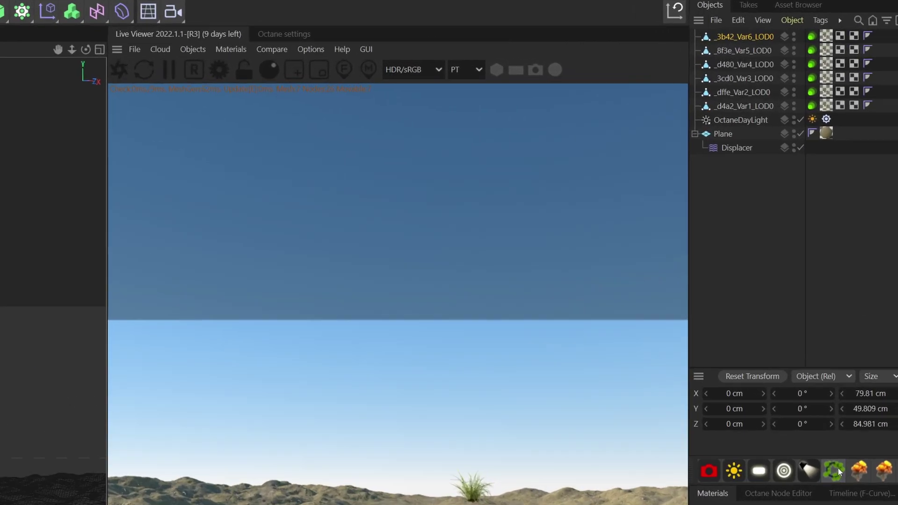
# - Add an Octane Scatter object and nest the six grass variation models, Var1 to Var6, under it
pyautogui.click(675, 265)
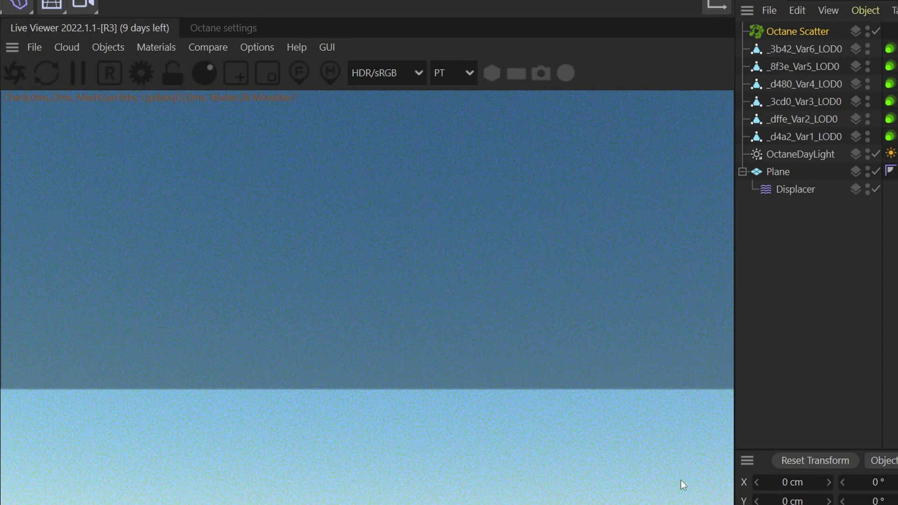
pyautogui.click(103, 46)
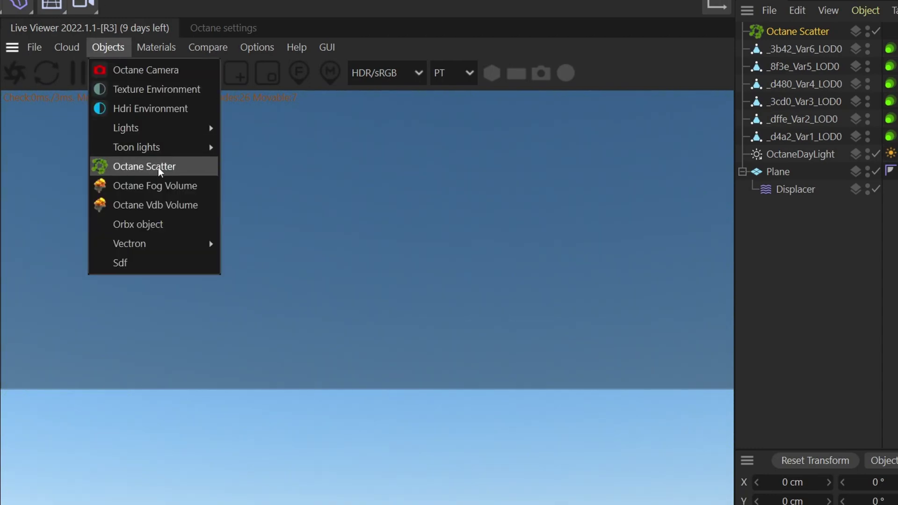
pyautogui.click(567, 210)
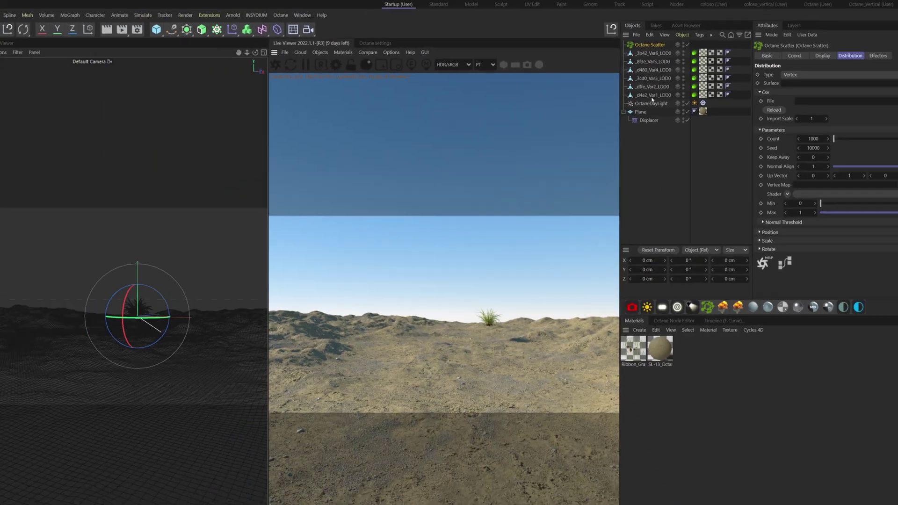
pyautogui.click(651, 96)
pyautogui.keyDown('shift'); pyautogui.click(649, 54); pyautogui.keyUp('shift')
pyautogui.moveTo(648, 53); pyautogui.dragTo(646, 46)
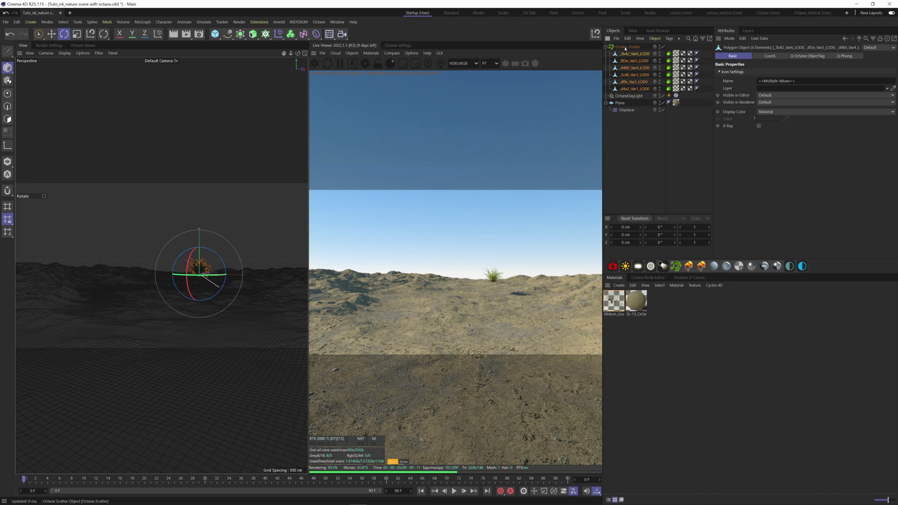
# - Set the Octane Scatter's distribution type to Surface and assign the plane as its surface
pyautogui.click(627, 46)
pyautogui.click(751, 71)
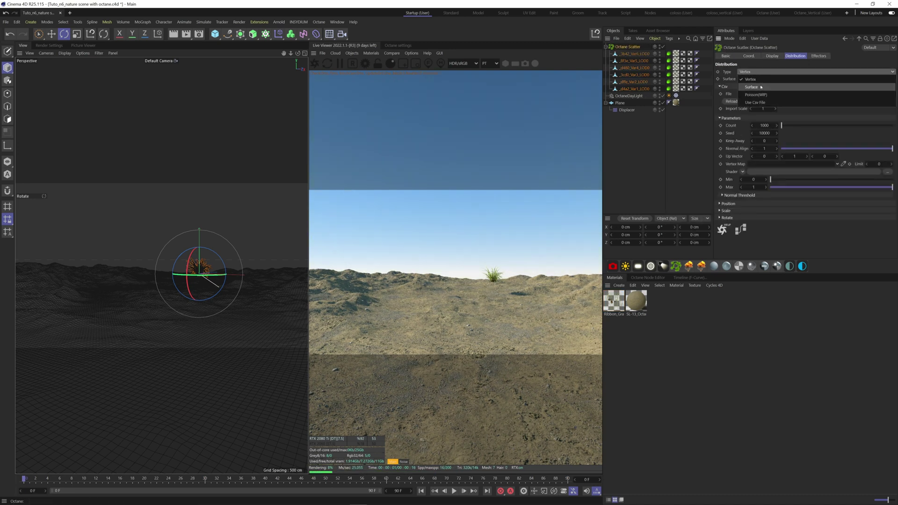
pyautogui.click(749, 87)
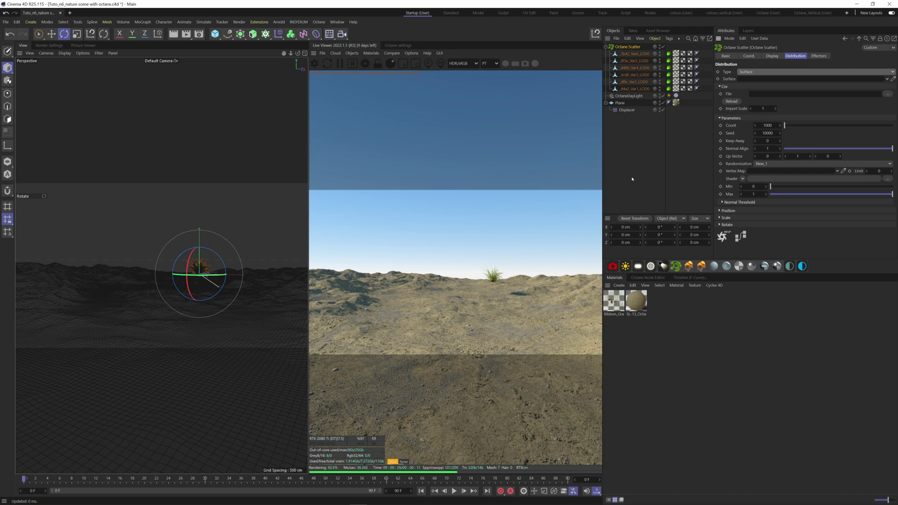
pyautogui.moveTo(619, 102); pyautogui.dragTo(772, 79)
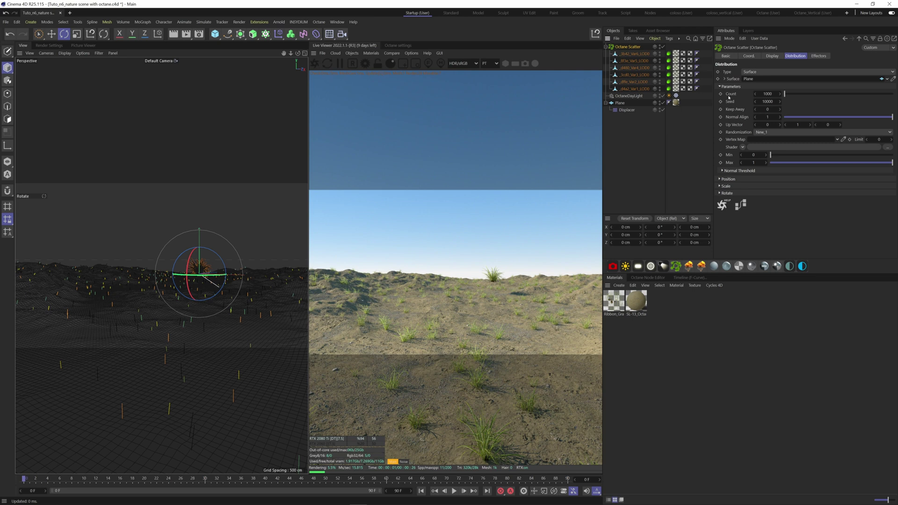
# - Raise the grass scatter's count to about 84,566 and lower its Normal Align to 0.01
pyautogui.moveTo(784, 93); pyautogui.dragTo(830, 100)
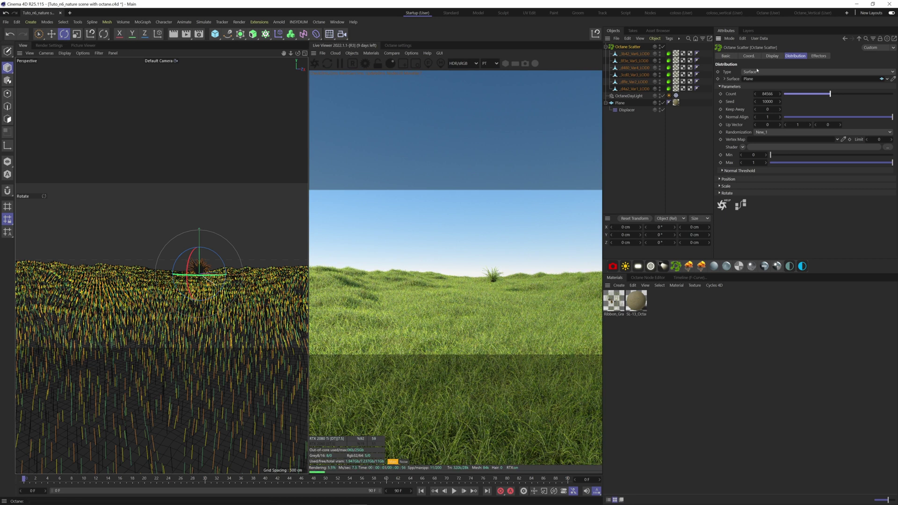
pyautogui.moveTo(860, 117); pyautogui.dragTo(786, 118)
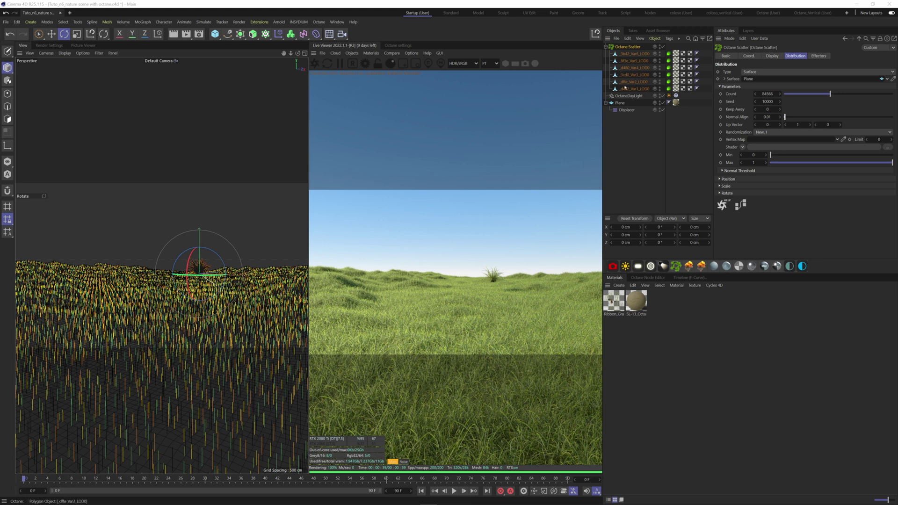
# - Select all six grass variation models under the scatter and move them straight down below the terrain
pyautogui.click(632, 88)
pyautogui.keyDown('shift'); pyautogui.click(628, 54); pyautogui.keyUp('shift')
pyautogui.press('e')
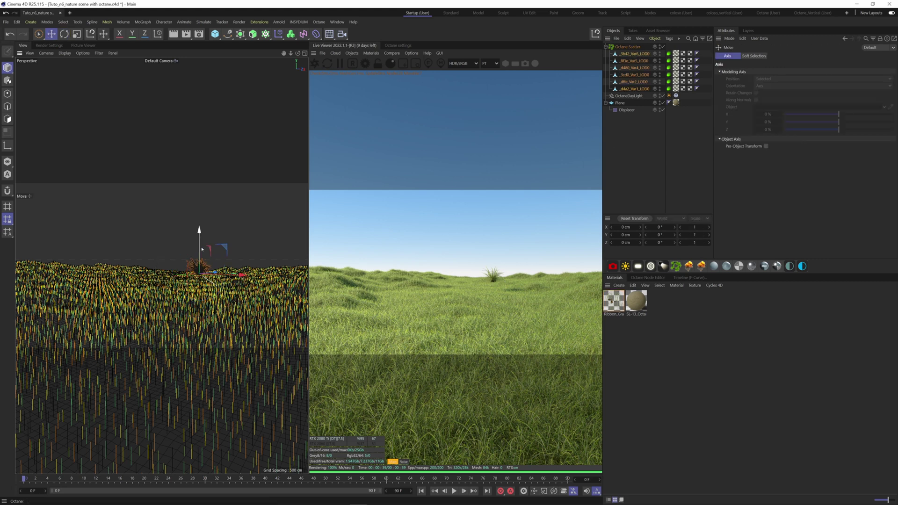
pyautogui.moveTo(199, 237); pyautogui.dragTo(199, 305)
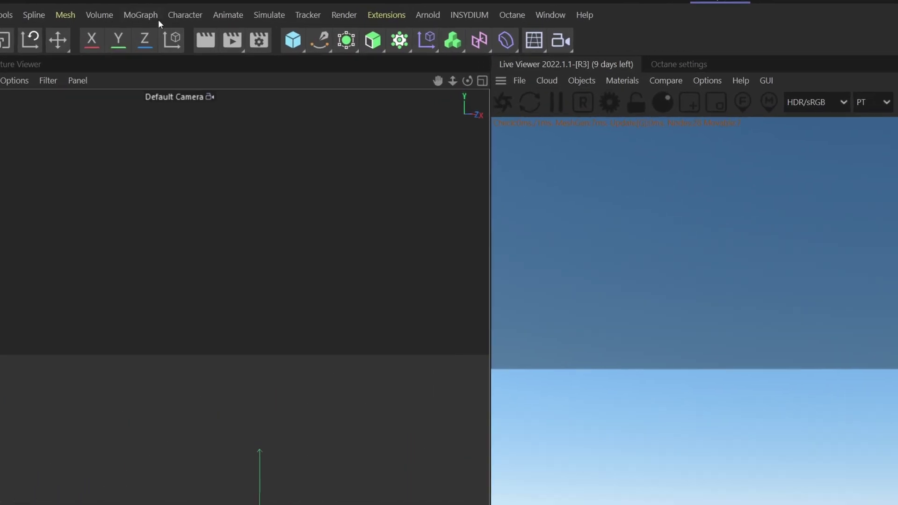
# - Create a MoGraph Random effector and assign it to the Octane Scatter's effectors
pyautogui.click(143, 22)
pyautogui.moveTo(156, 42)
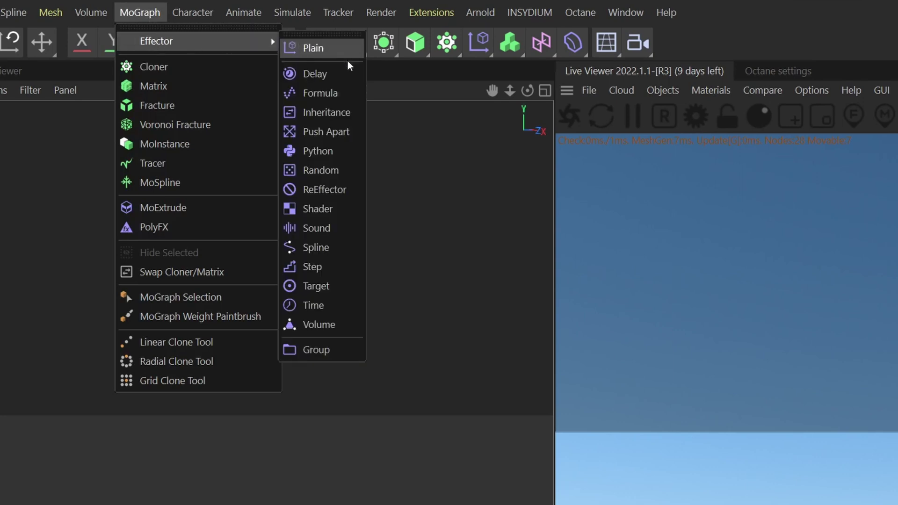
pyautogui.click(341, 170)
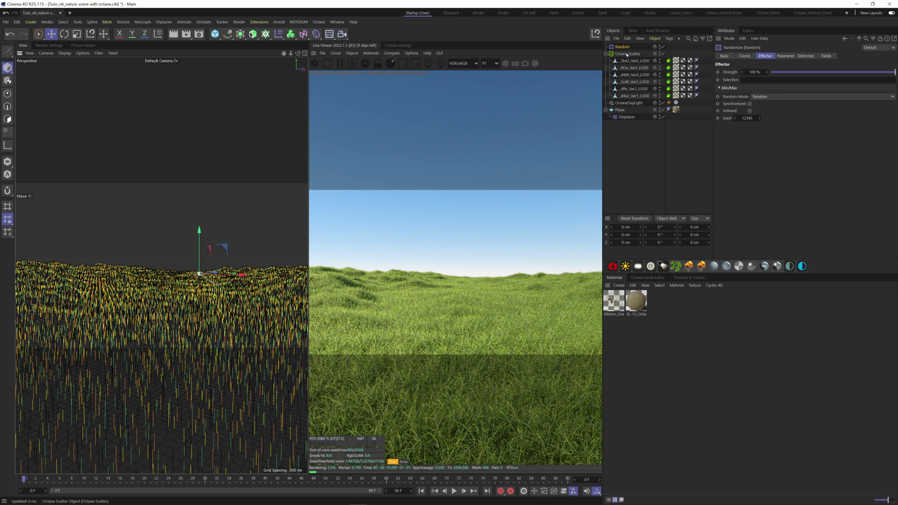
pyautogui.click(627, 54)
pyautogui.click(818, 55)
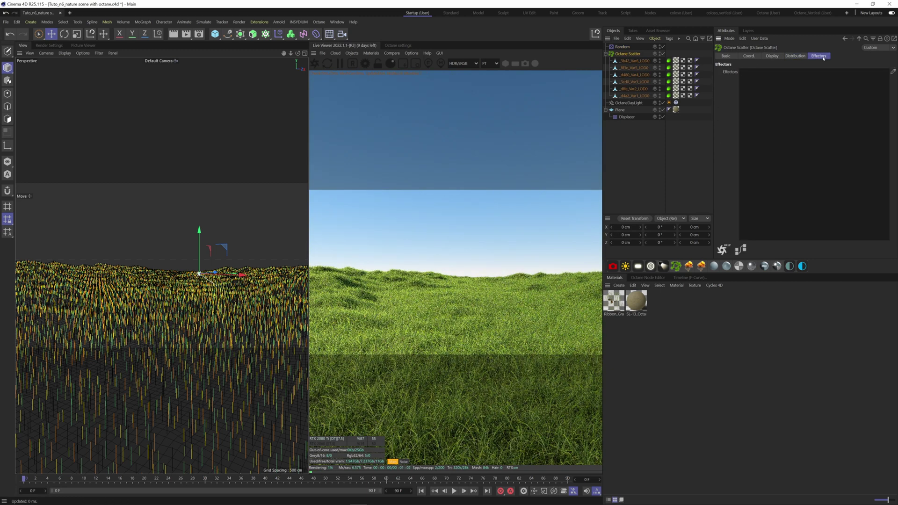
pyautogui.moveTo(625, 48); pyautogui.dragTo(765, 87)
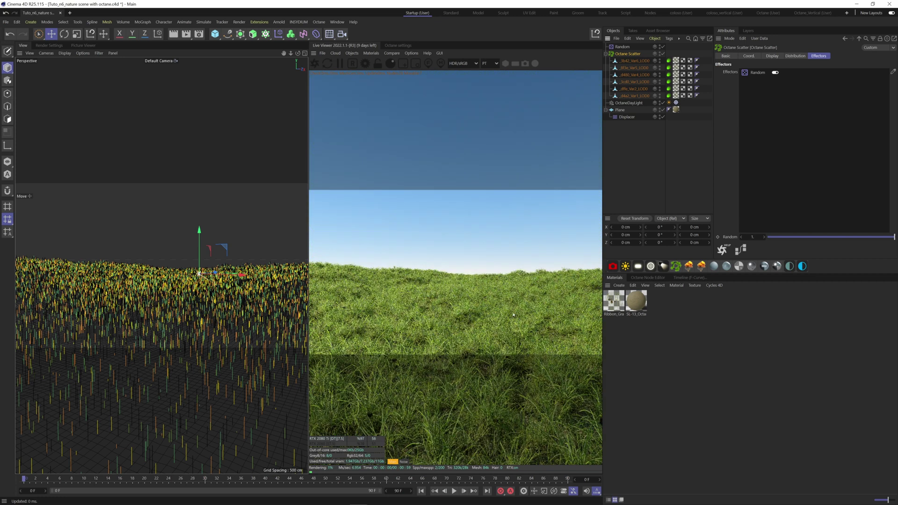
# - Turn off position randomization on the Random effector, enable rotation and set R.H to 755°
pyautogui.click(621, 47)
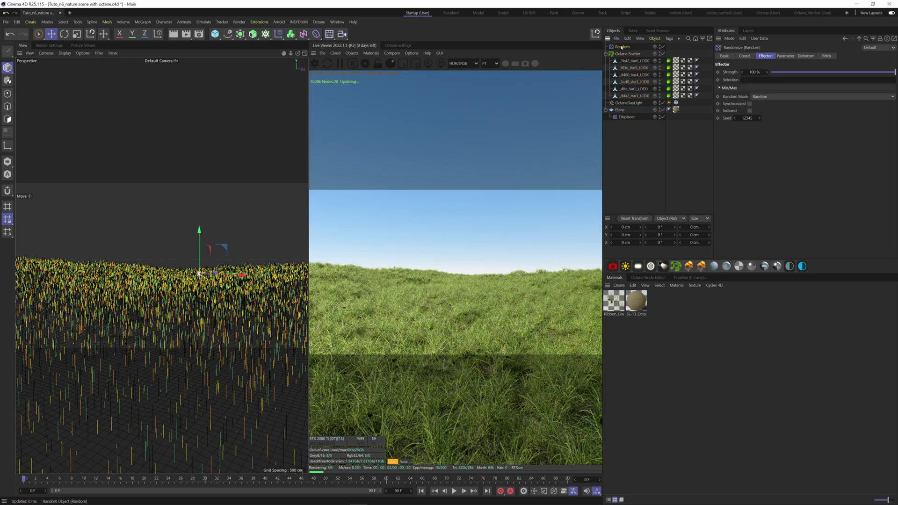
pyautogui.click(785, 55)
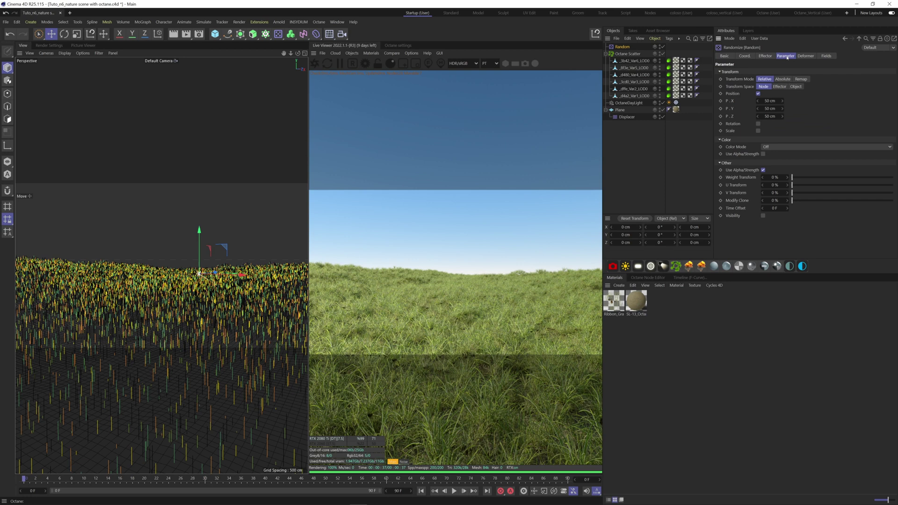
pyautogui.click(758, 94)
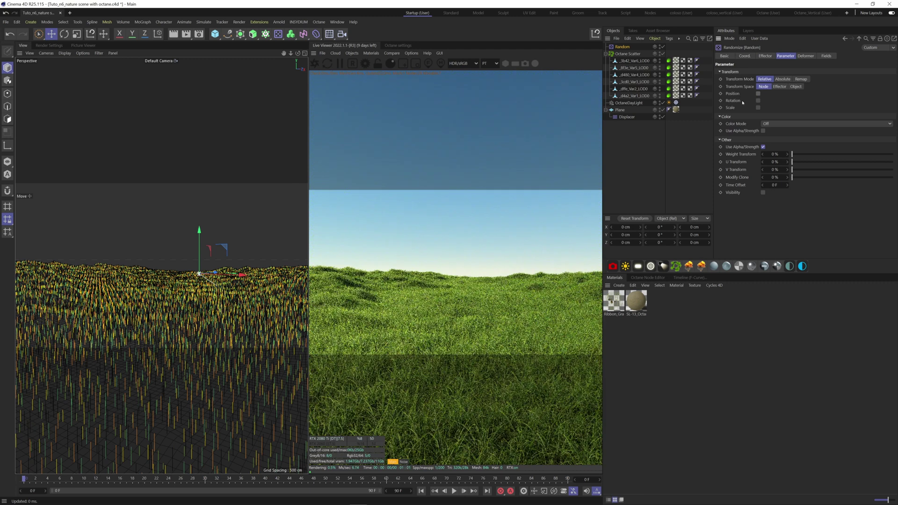
pyautogui.click(758, 100)
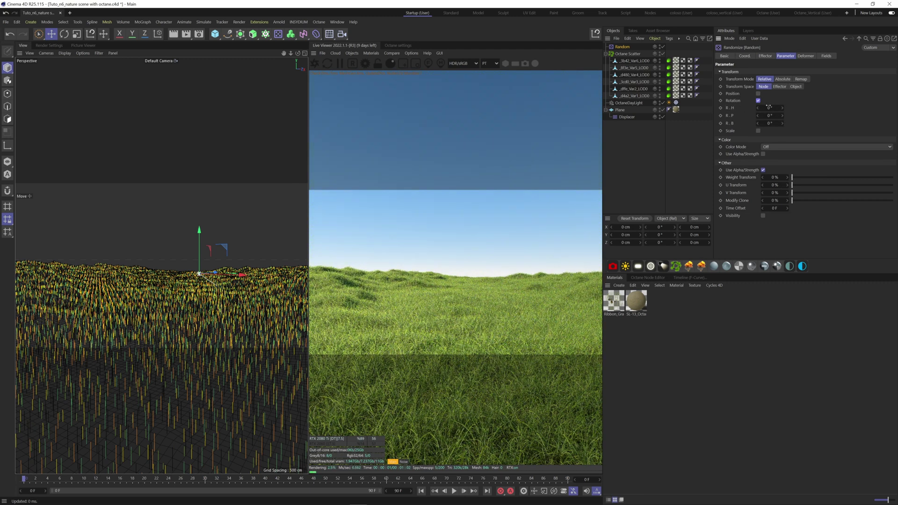
pyautogui.click(769, 107)
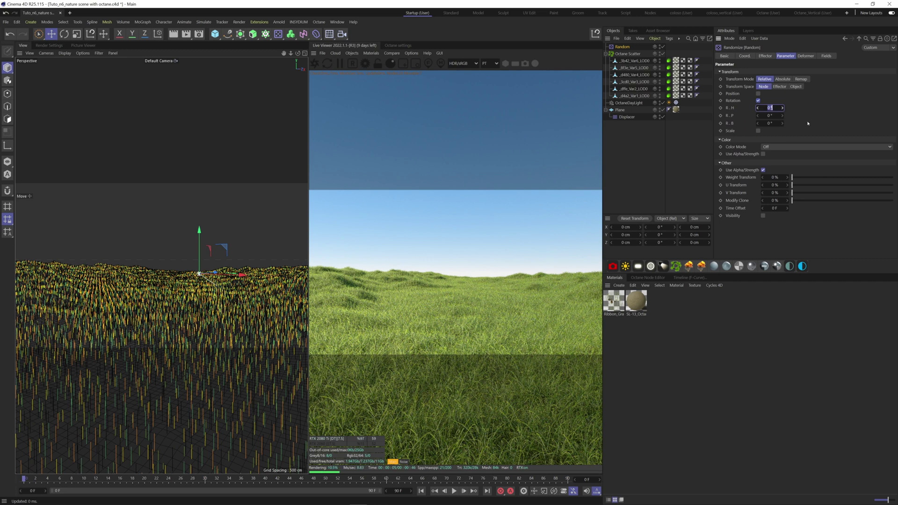
pyautogui.write('75')
pyautogui.press('Return')
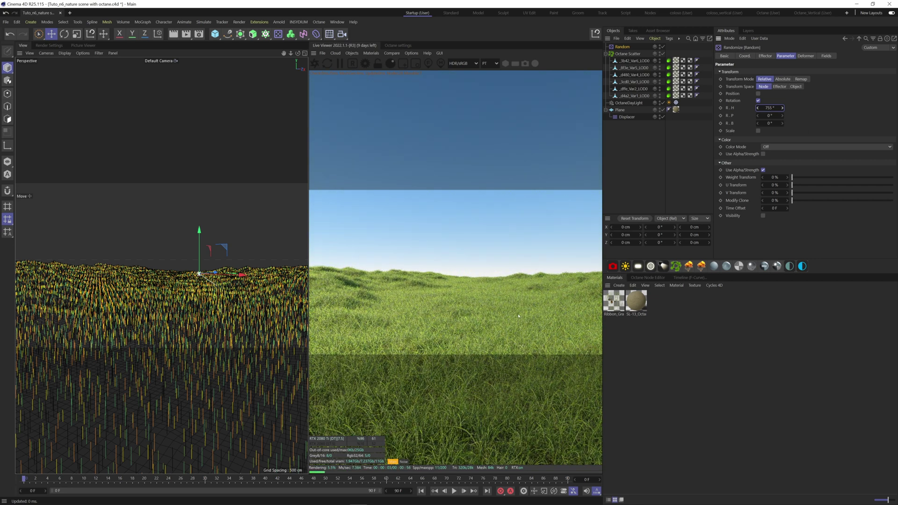
# - Enable uniform scale randomization on the Random effector with a scale of 0.35
pyautogui.click(758, 131)
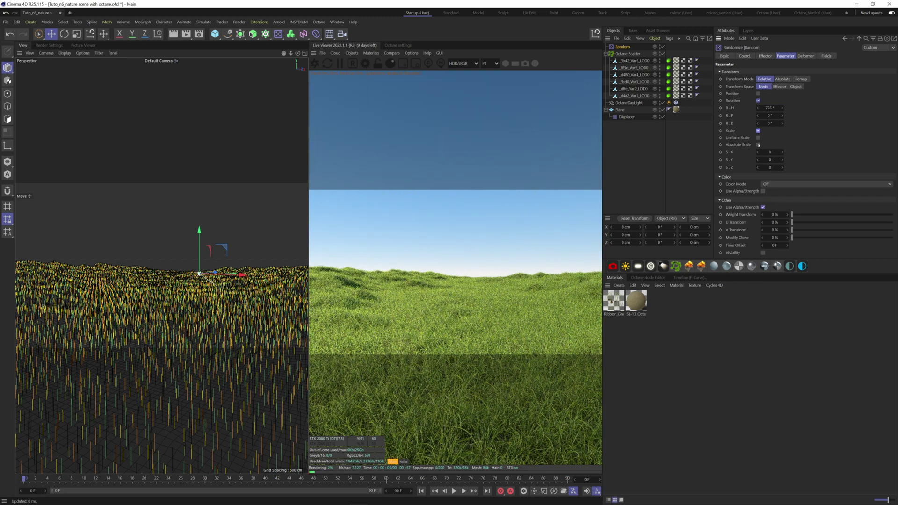
pyautogui.click(758, 138)
pyautogui.doubleClick(773, 151)
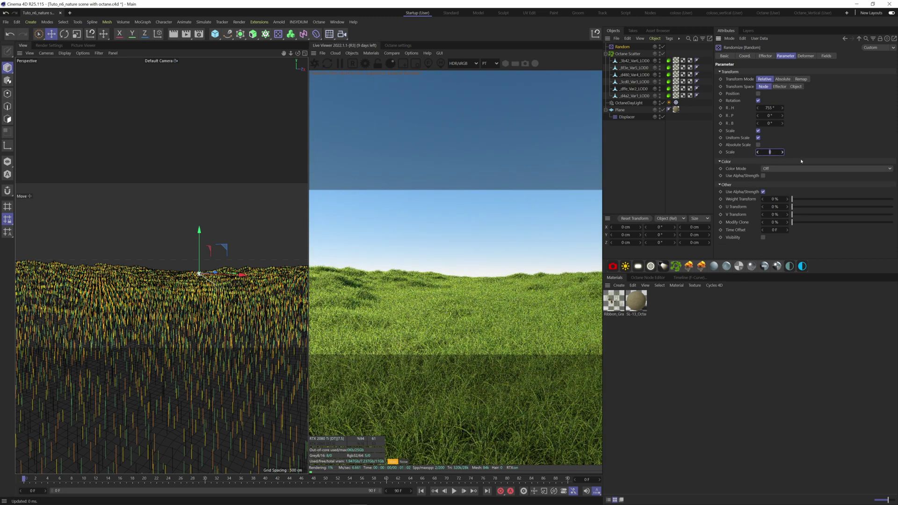
pyautogui.write('.35')
pyautogui.press('Return')
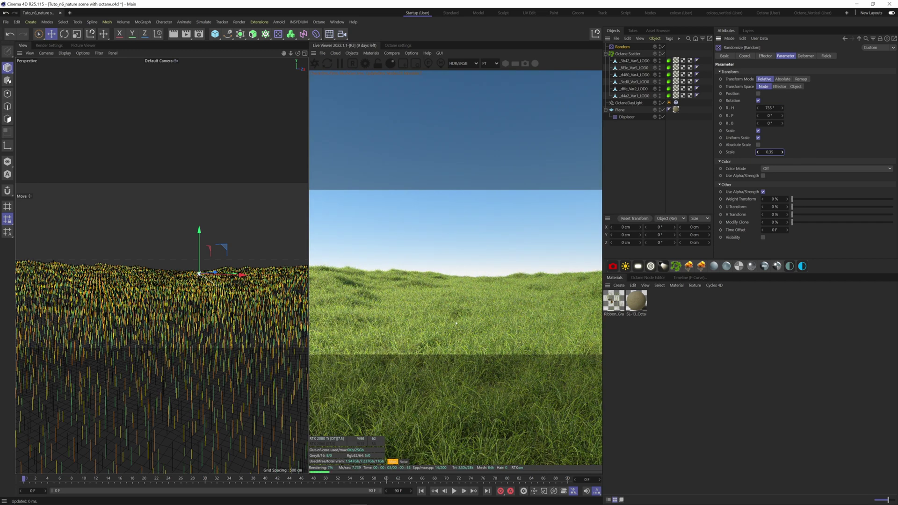
# - Load a Noise shader into the Scale settings of the grass Octane Scatter's distribution
pyautogui.click(616, 303)
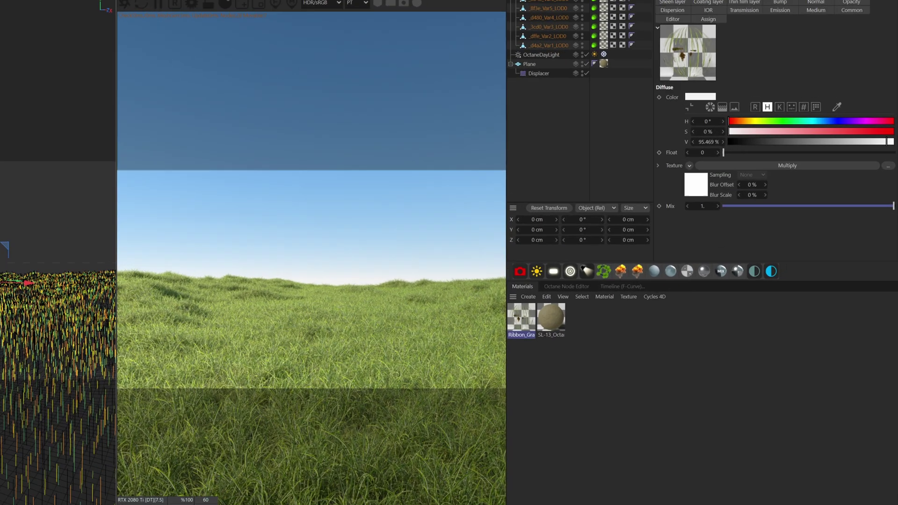
pyautogui.click(627, 53)
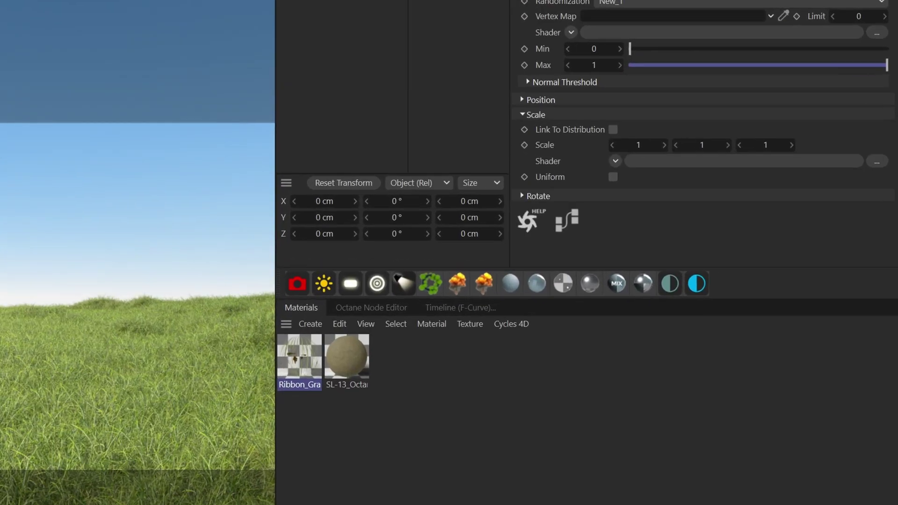
pyautogui.click(452, 91)
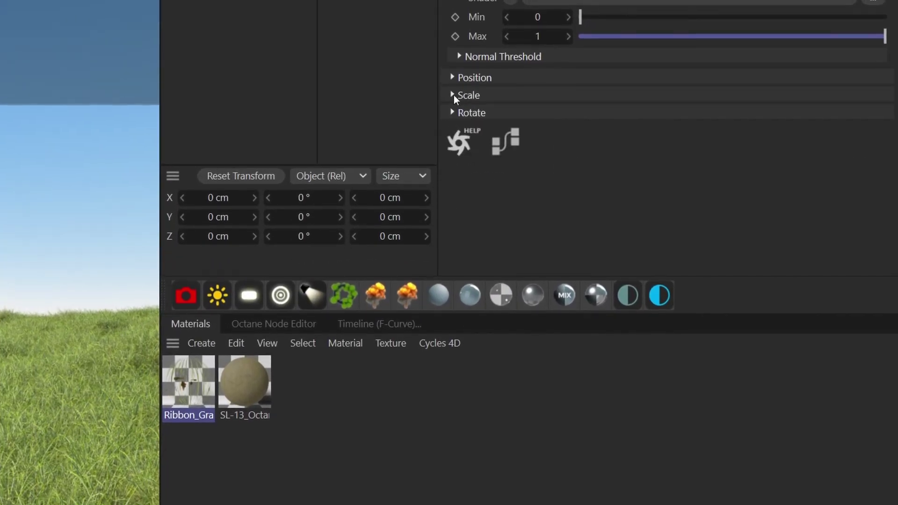
pyautogui.click(452, 90)
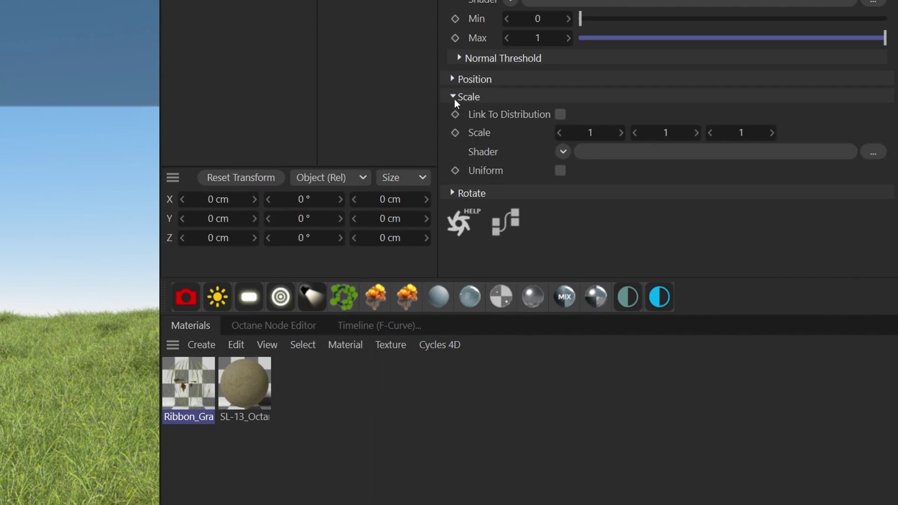
pyautogui.click(562, 152)
pyautogui.click(587, 366)
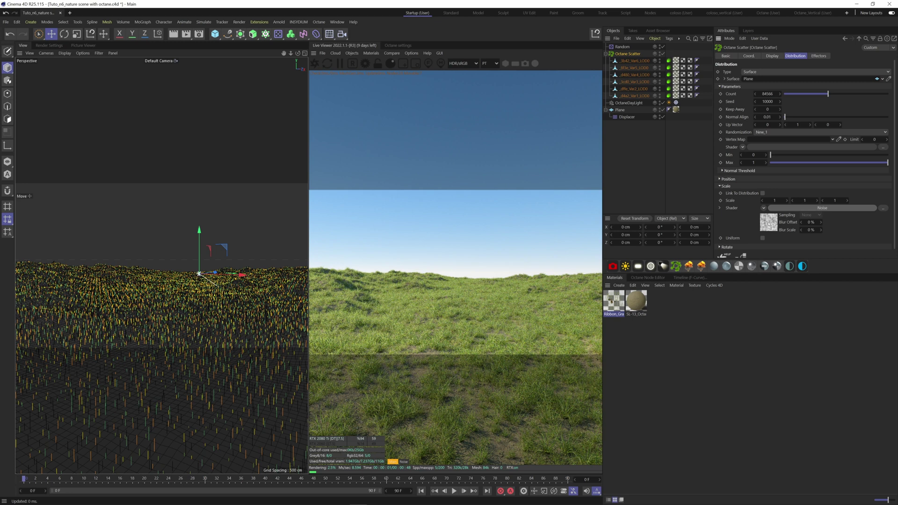
# - Set the scale Noise shader's contrast to about 62% and its global scale to 150%
pyautogui.click(768, 223)
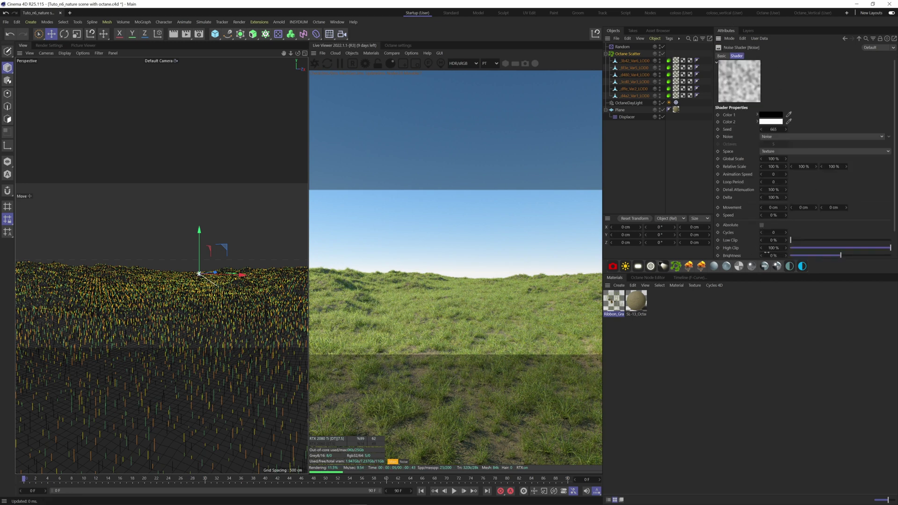
pyautogui.scroll(-2, 795, 241)
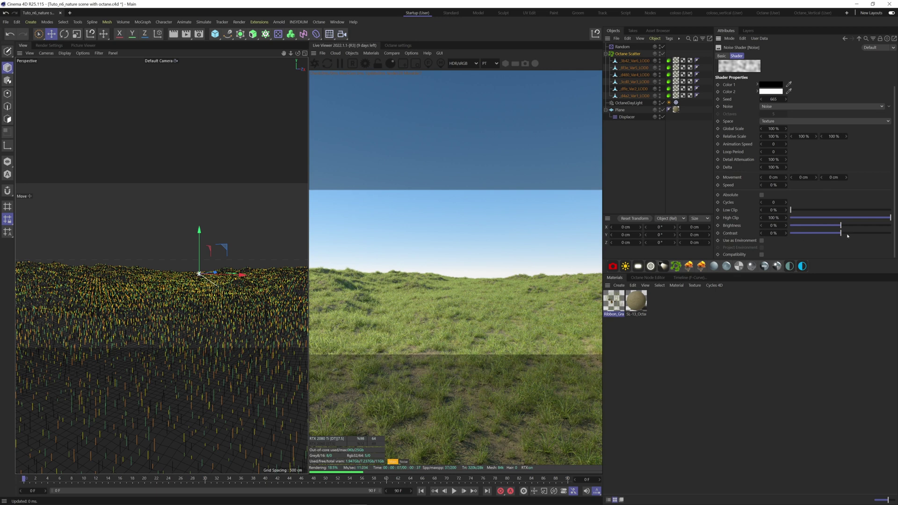
pyautogui.moveTo(848, 235); pyautogui.dragTo(871, 237)
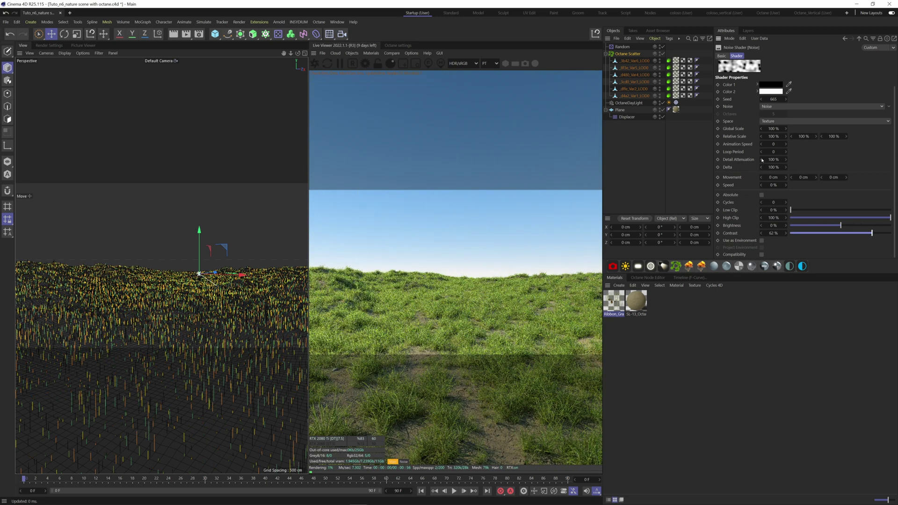
pyautogui.click(772, 129)
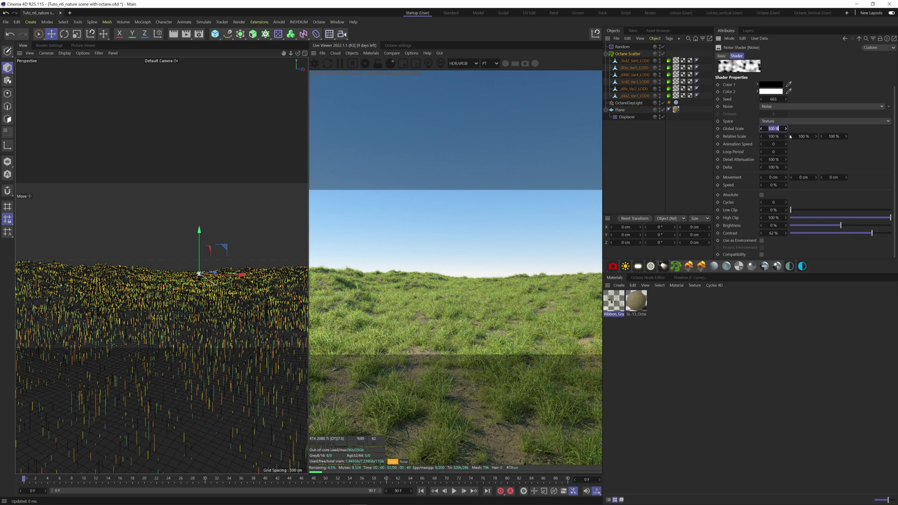
pyautogui.write('150')
pyautogui.press('Return')
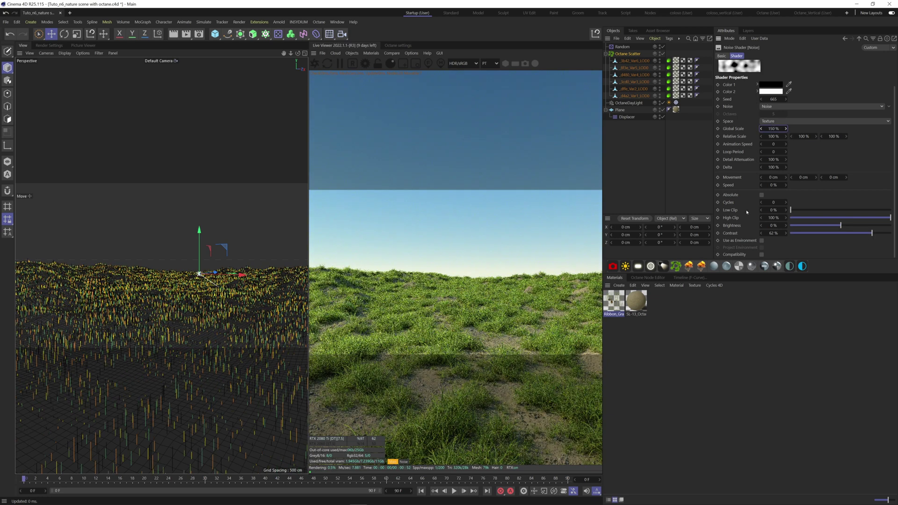
# - Fine-tune the scale Noise shader's contrast and raise its low clip slightly
pyautogui.click(877, 233)
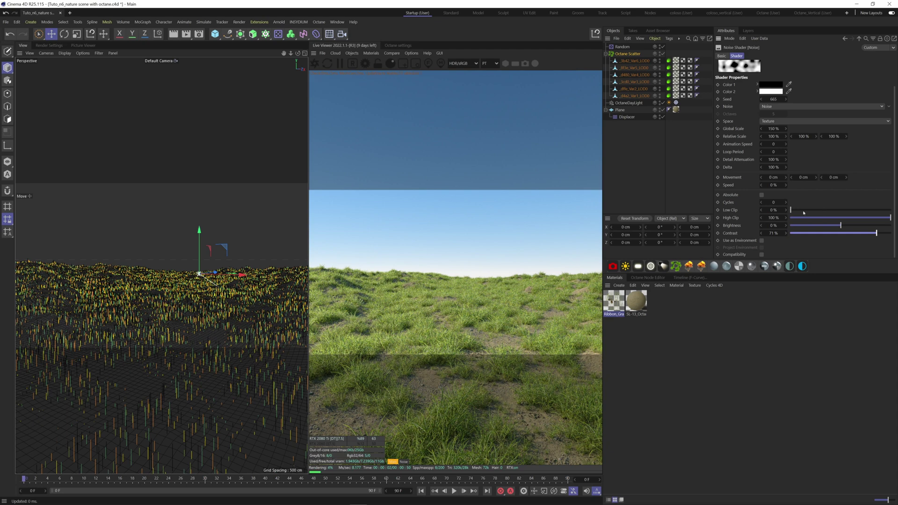
pyautogui.click(804, 210)
pyautogui.click(842, 233)
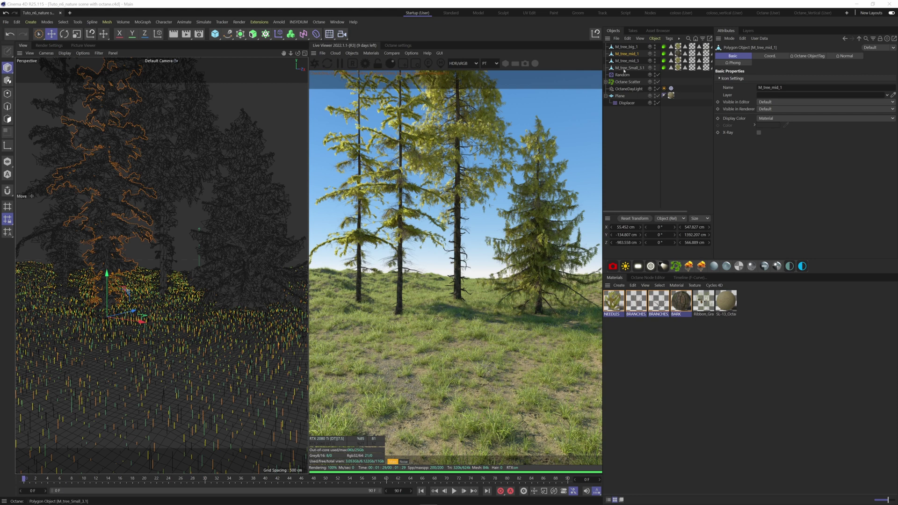
# - Select the four tree models, from M_tree_big_1 to M_tree_Small_3.1, and move them down below the terrain
pyautogui.click(624, 68)
pyautogui.keyDown('shift'); pyautogui.click(626, 47); pyautogui.keyUp('shift')
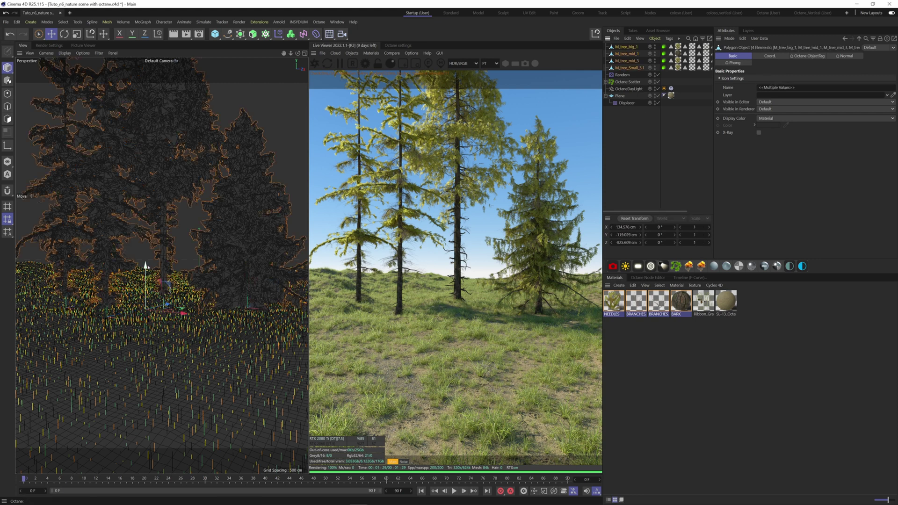
pyautogui.moveTo(145, 265); pyautogui.dragTo(153, 466)
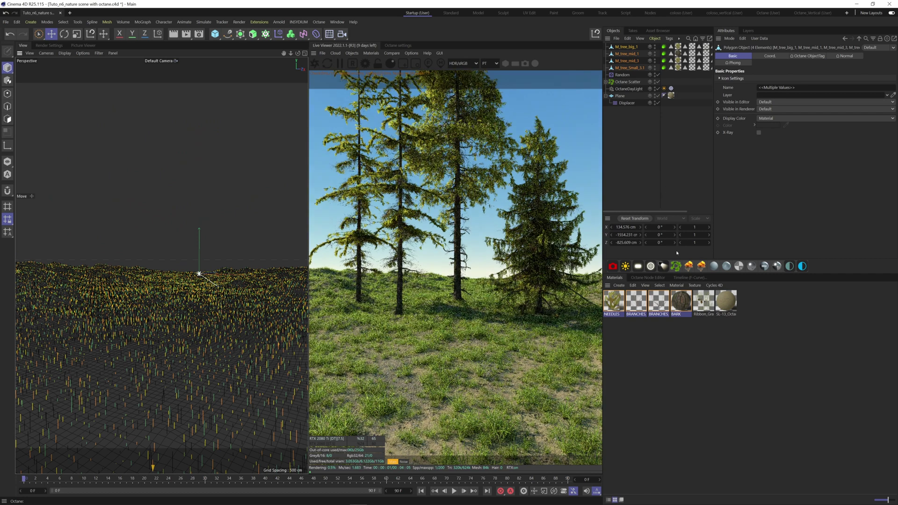
# - Add a second Octane Scatter object and nest the four tree models under it
pyautogui.click(675, 266)
pyautogui.click(626, 75)
pyautogui.keyDown('shift'); pyautogui.click(626, 54); pyautogui.keyUp('shift')
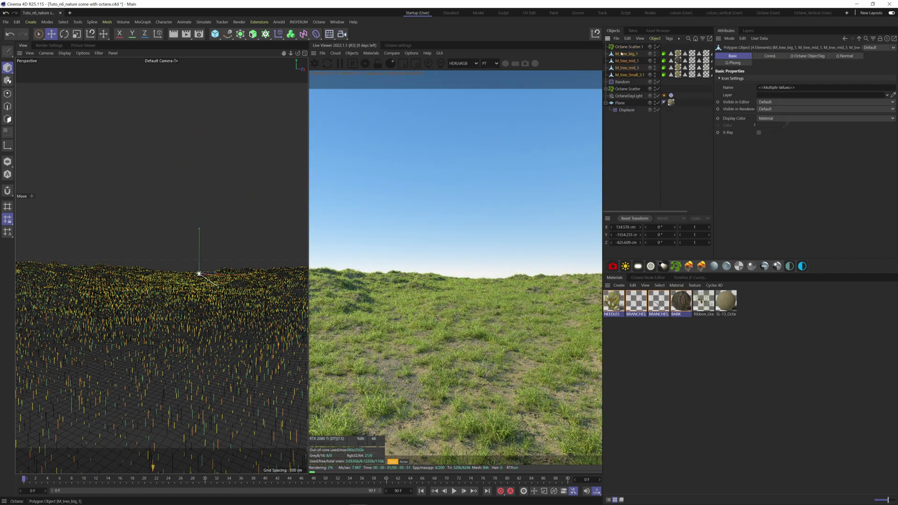
pyautogui.moveTo(626, 54); pyautogui.dragTo(624, 48)
# - Set the tree scatter's distribution type to Surface on the plane and add the Random effector to its effectors
pyautogui.click(625, 48)
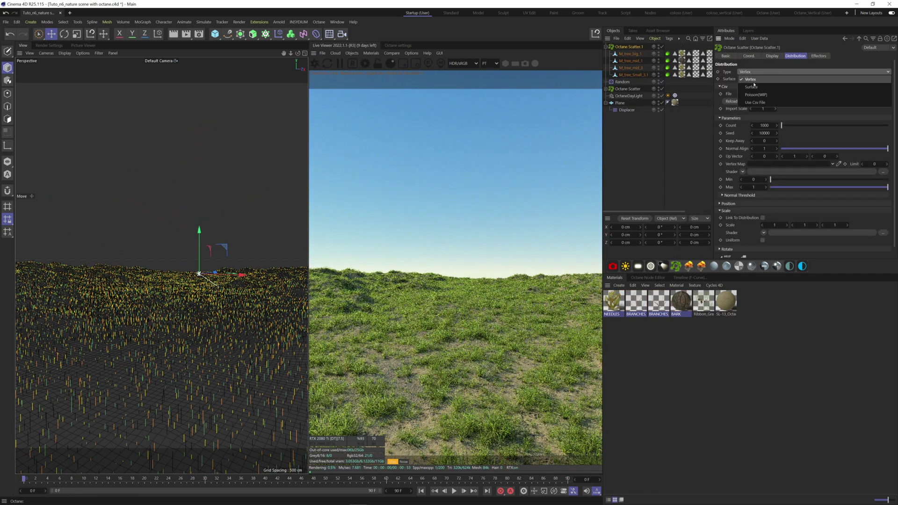
pyautogui.moveTo(622, 104); pyautogui.dragTo(753, 80)
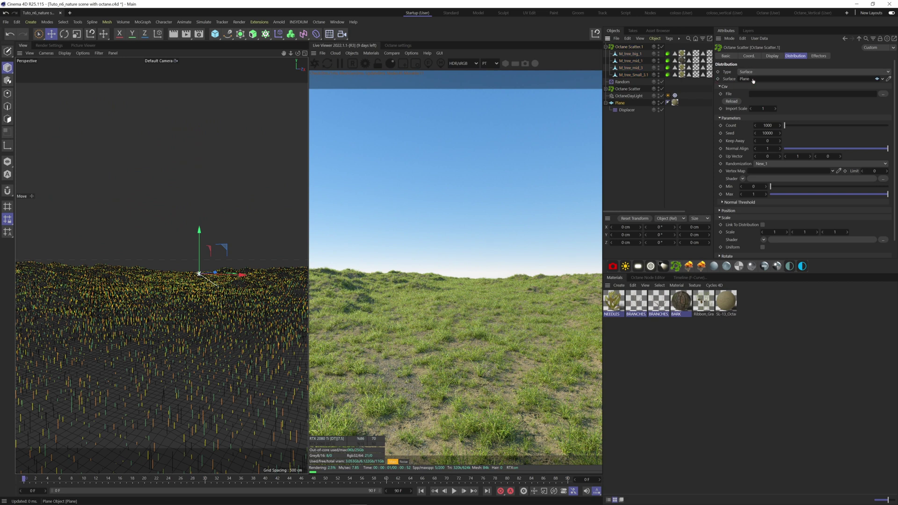
pyautogui.click(818, 56)
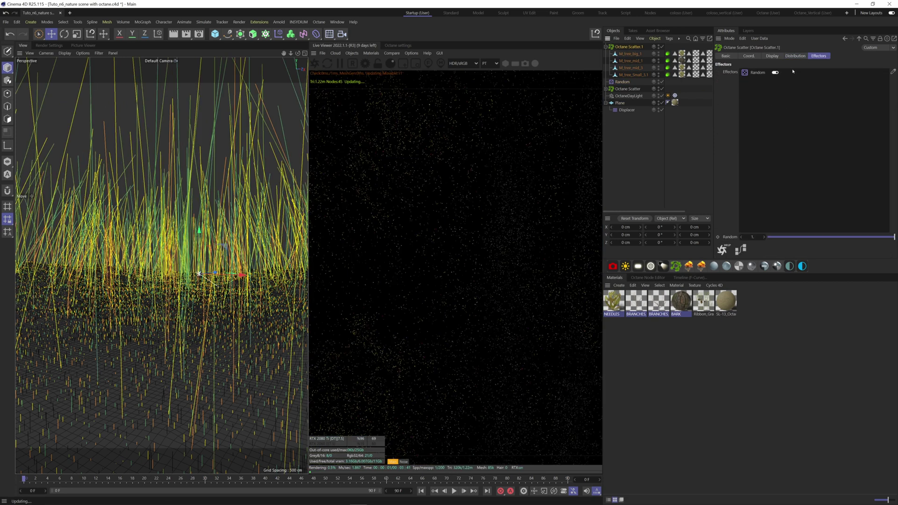
# - Set the tree scatter's Normal Align to 0 and reduce its distribution count to 250
pyautogui.click(795, 56)
pyautogui.moveTo(821, 117); pyautogui.dragTo(784, 117)
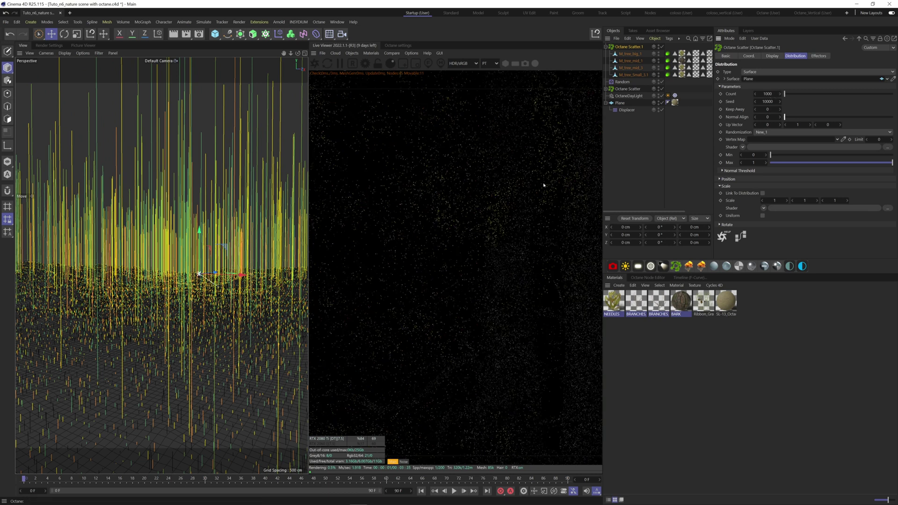
pyautogui.doubleClick(769, 94)
pyautogui.write('250')
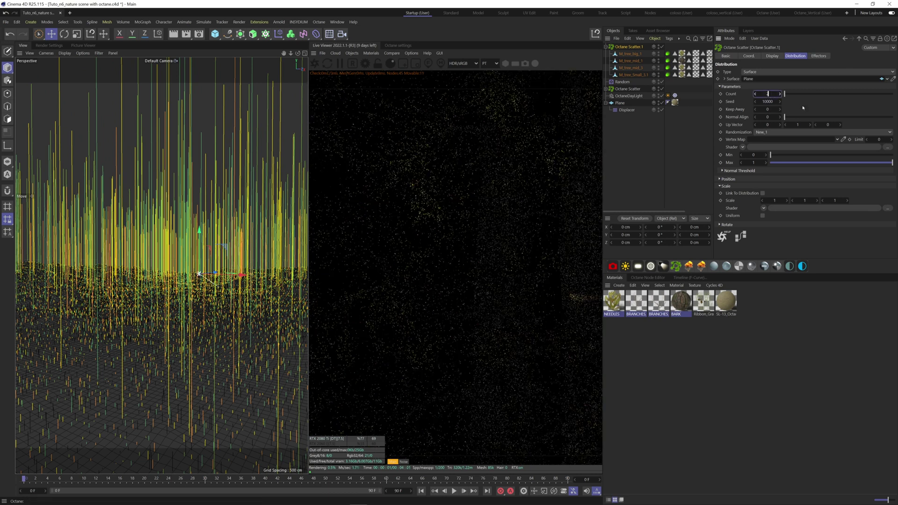
pyautogui.press('Return')
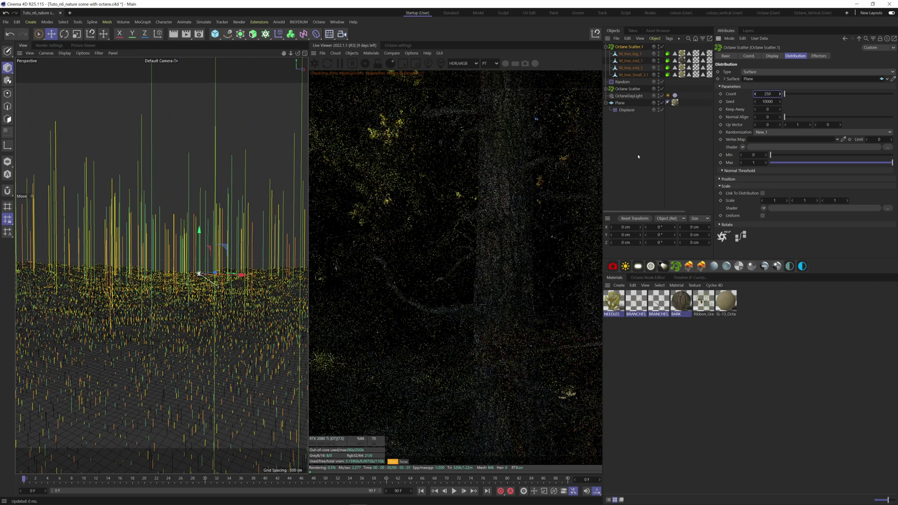
# - Create a Plain effector and add it to the tree scatter's effectors list
pyautogui.click(142, 22)
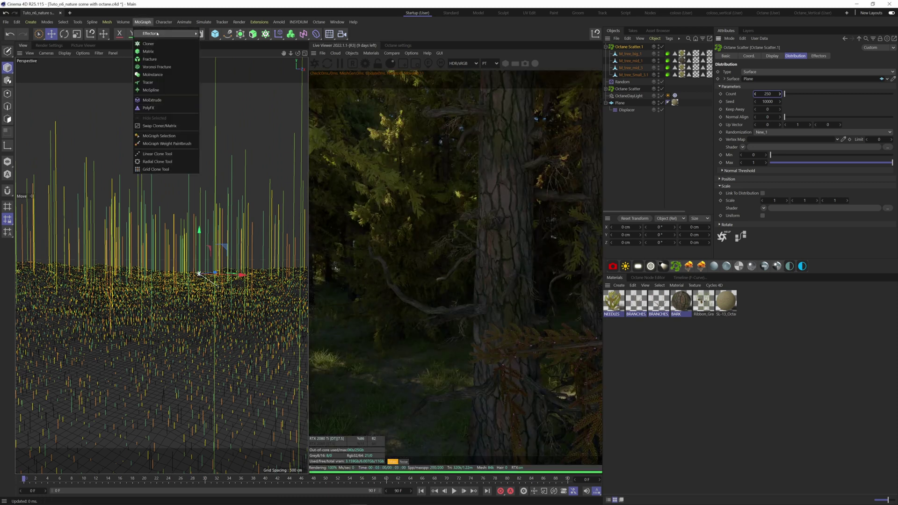
pyautogui.moveTo(157, 34)
pyautogui.click(211, 36)
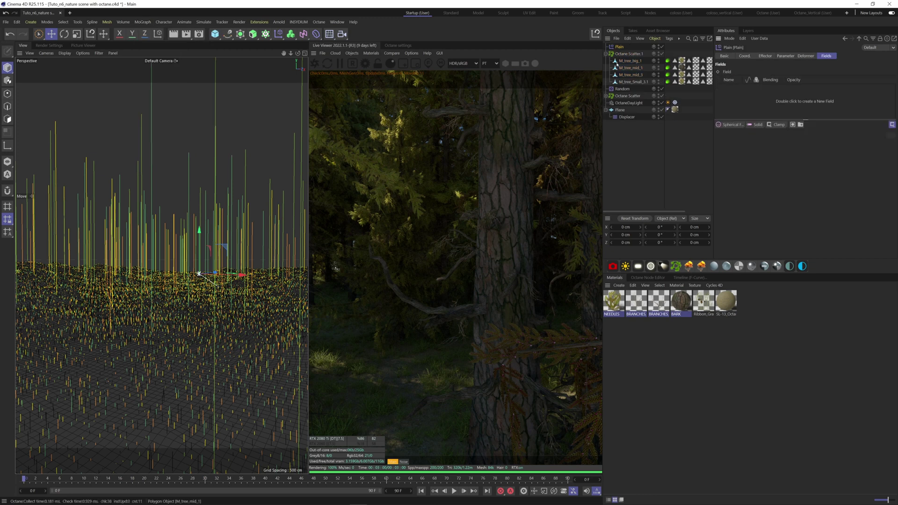
pyautogui.click(623, 54)
pyautogui.moveTo(814, 57); pyautogui.dragTo(797, 88)
# - Turn off the Plain effector's position change and enable uniform scale with a value of -1
pyautogui.click(622, 49)
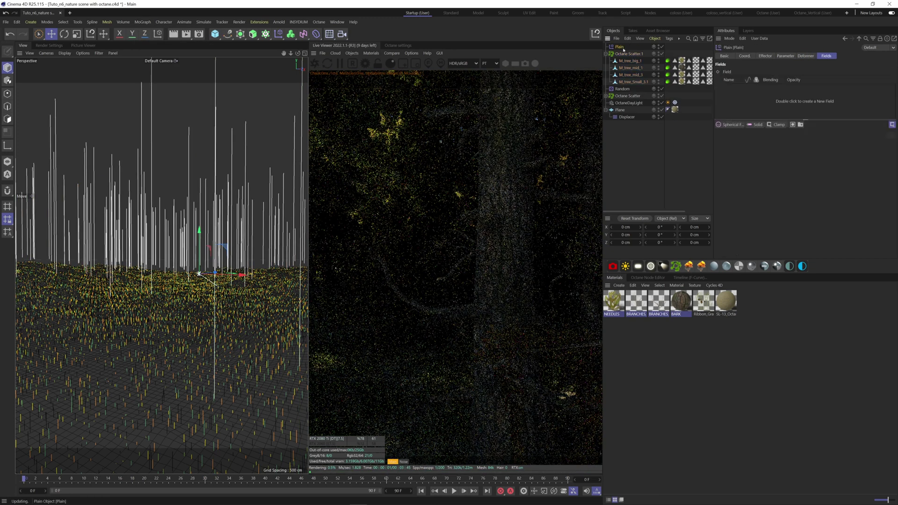
pyautogui.click(784, 56)
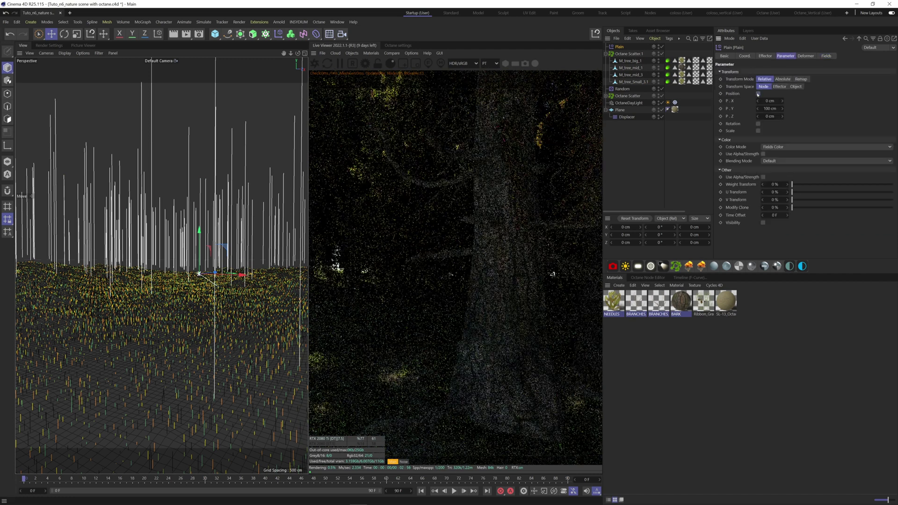
pyautogui.click(758, 94)
pyautogui.click(758, 108)
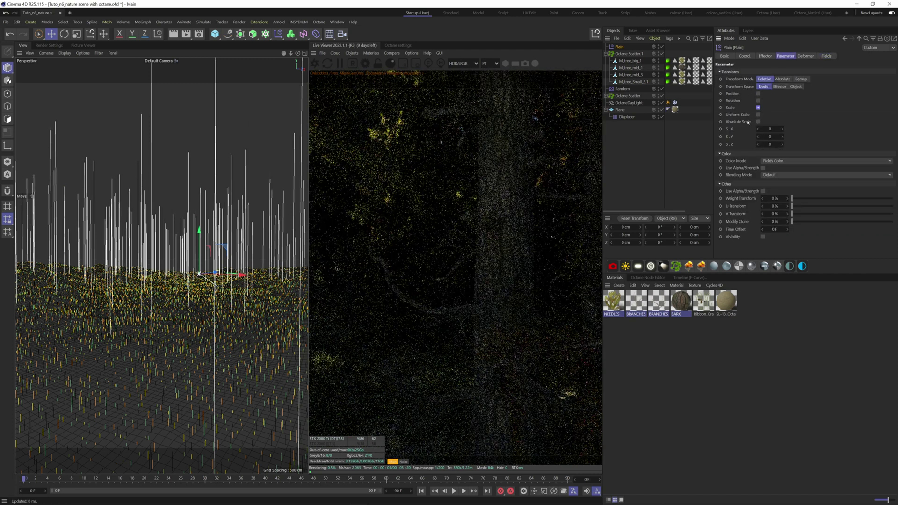
pyautogui.click(758, 115)
pyautogui.click(772, 129)
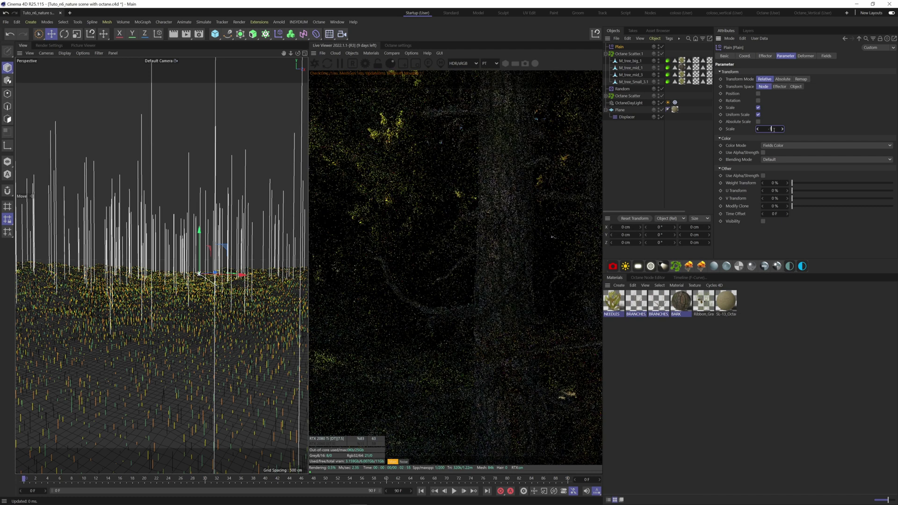
pyautogui.write('-1')
pyautogui.press('Return')
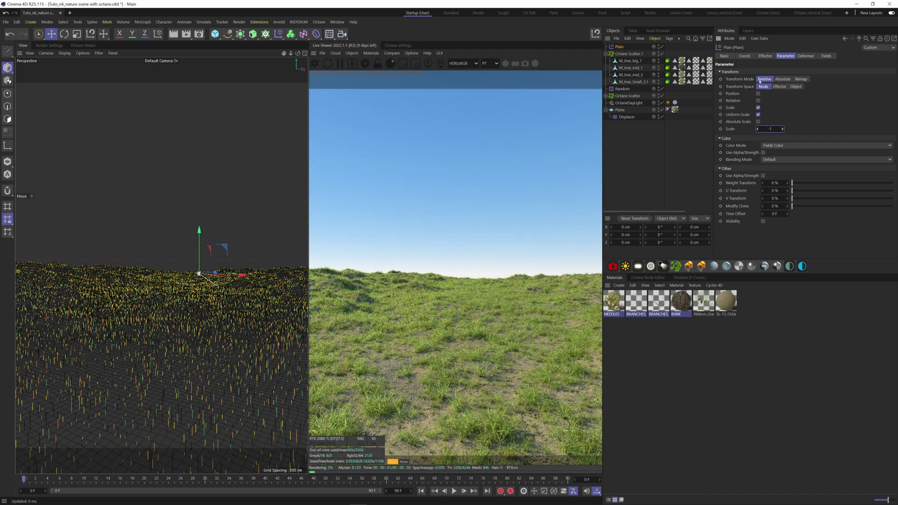
# - Add a Spherical Field to the Plain effector and move it along Z toward the camera
pyautogui.click(830, 57)
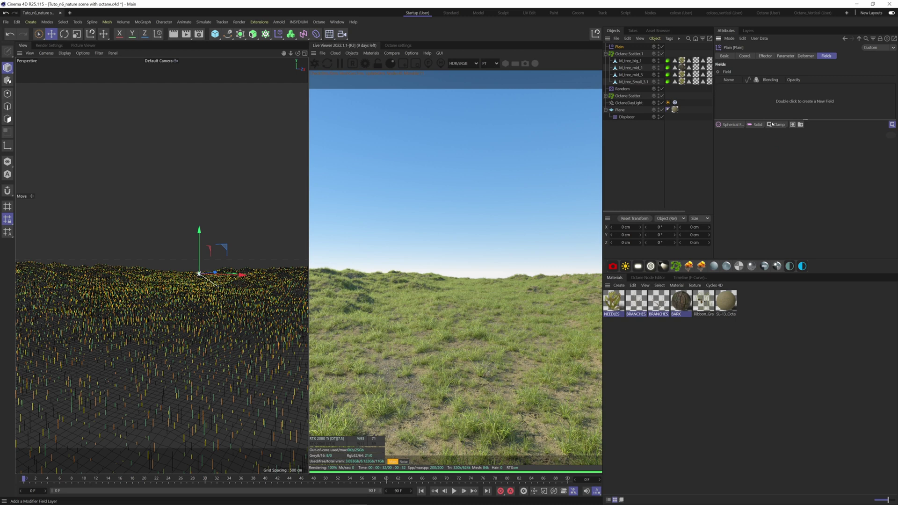
pyautogui.click(735, 126)
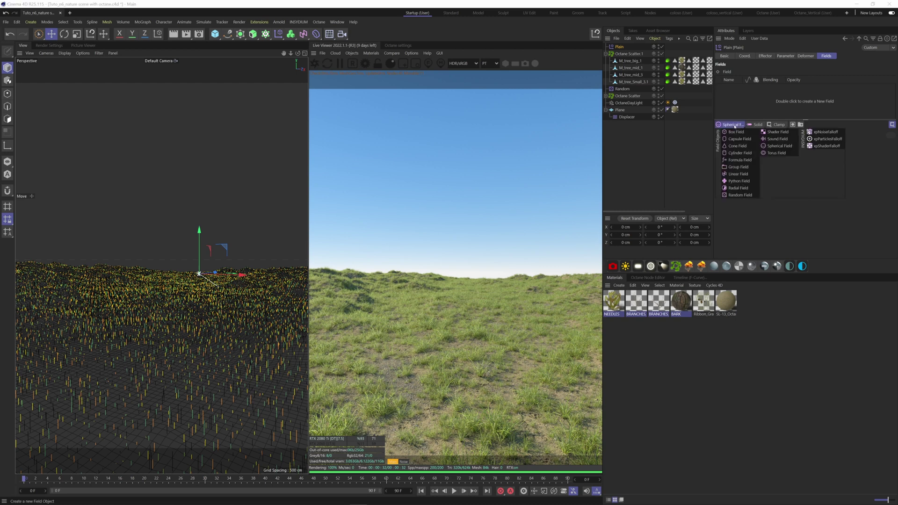
pyautogui.click(776, 146)
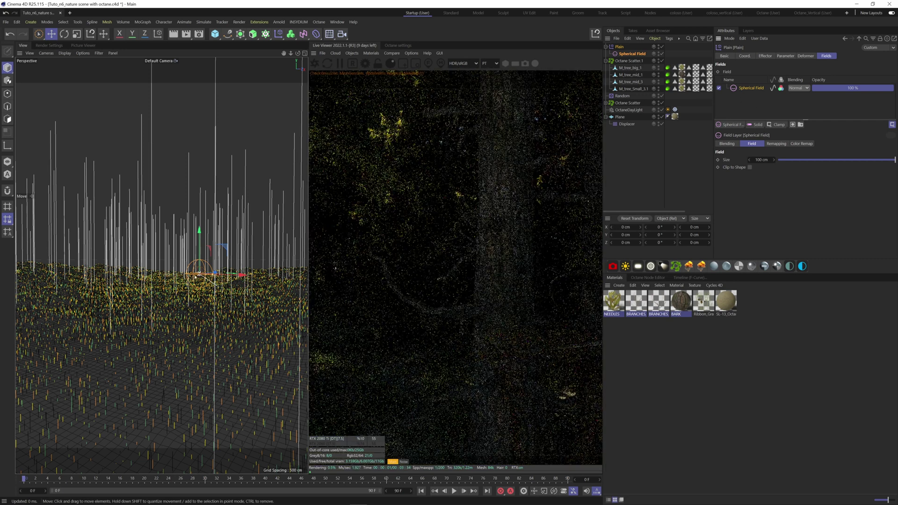
pyautogui.moveTo(236, 275); pyautogui.dragTo(152, 292)
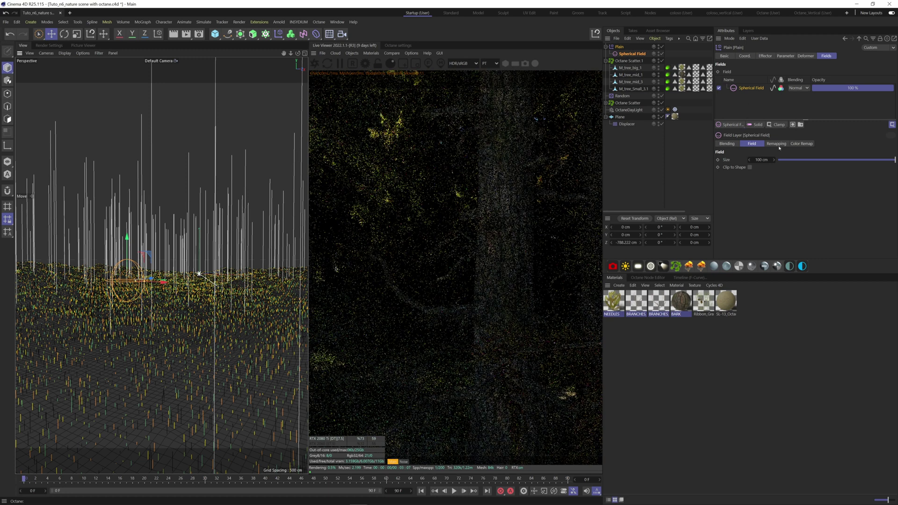
# - Set the spherical field's inner offset to 100%, then enlarge it and move it into the foreground at about Z -1500 cm
pyautogui.click(776, 144)
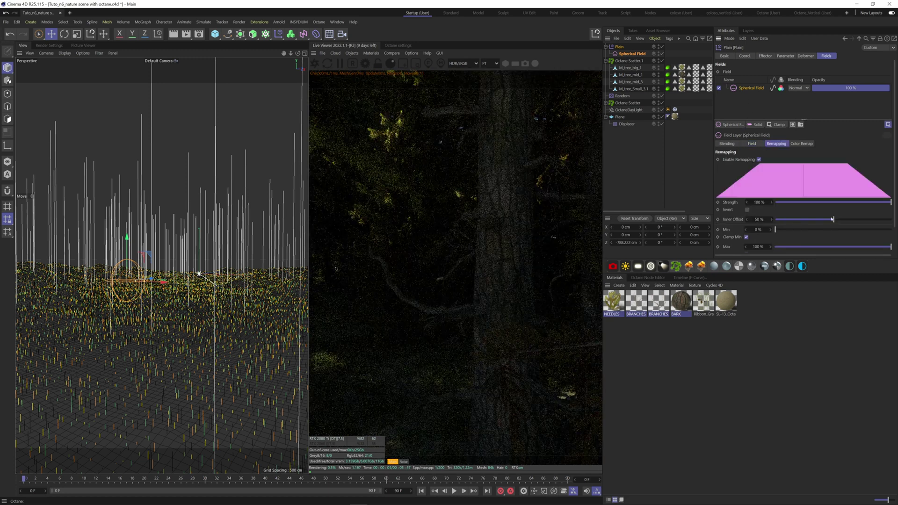
pyautogui.moveTo(832, 219); pyautogui.dragTo(890, 219)
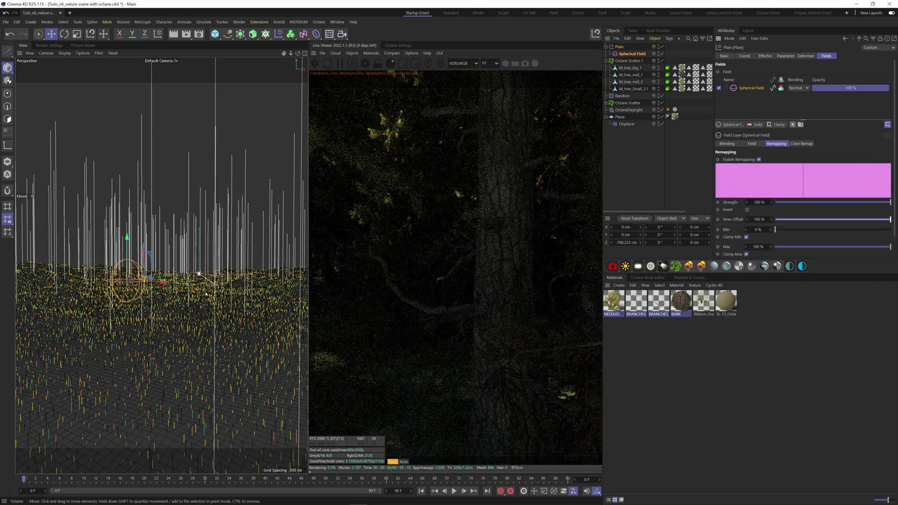
pyautogui.moveTo(163, 281); pyautogui.dragTo(253, 284)
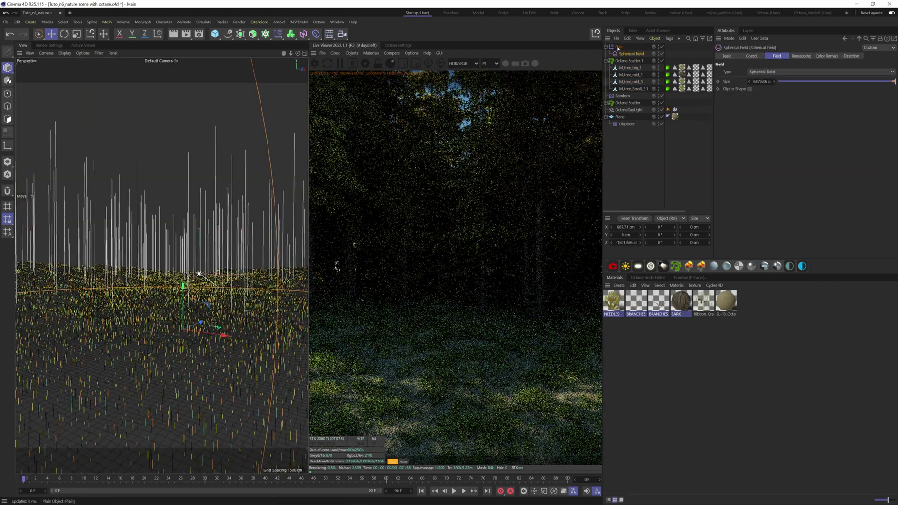
# - Add a second Spherical Field to the Plain effector with Add blending and a 100% inner offset
pyautogui.click(618, 48)
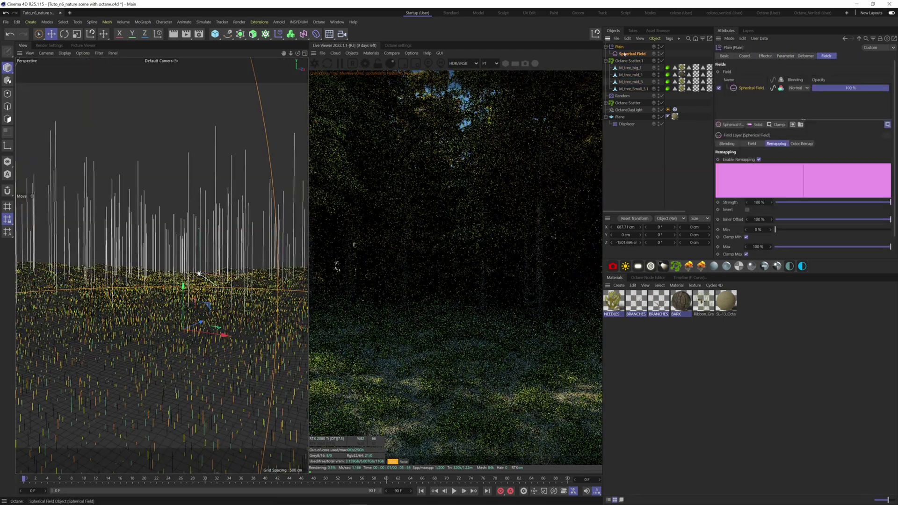
pyautogui.click(732, 124)
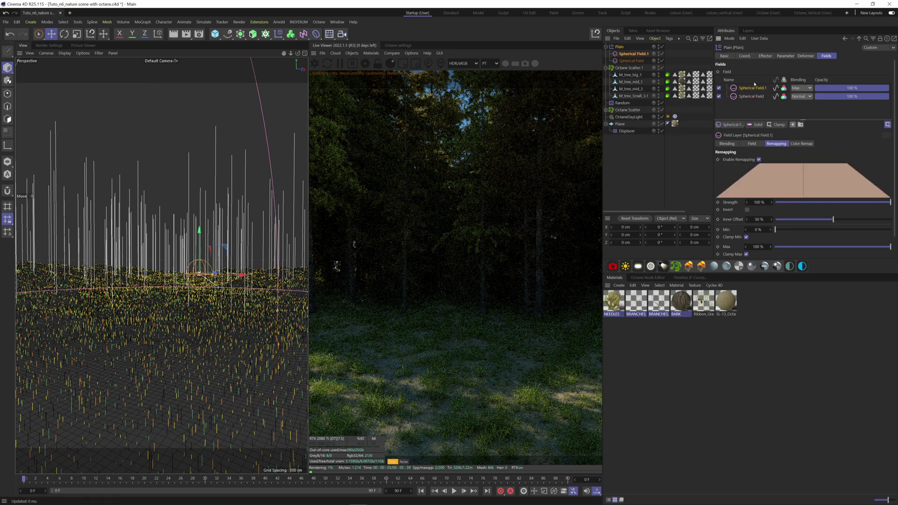
pyautogui.click(801, 88)
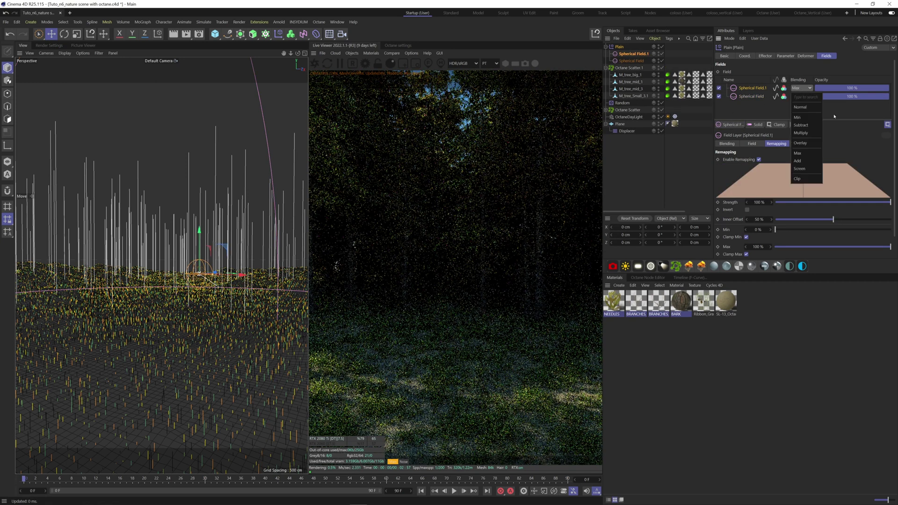
pyautogui.click(797, 160)
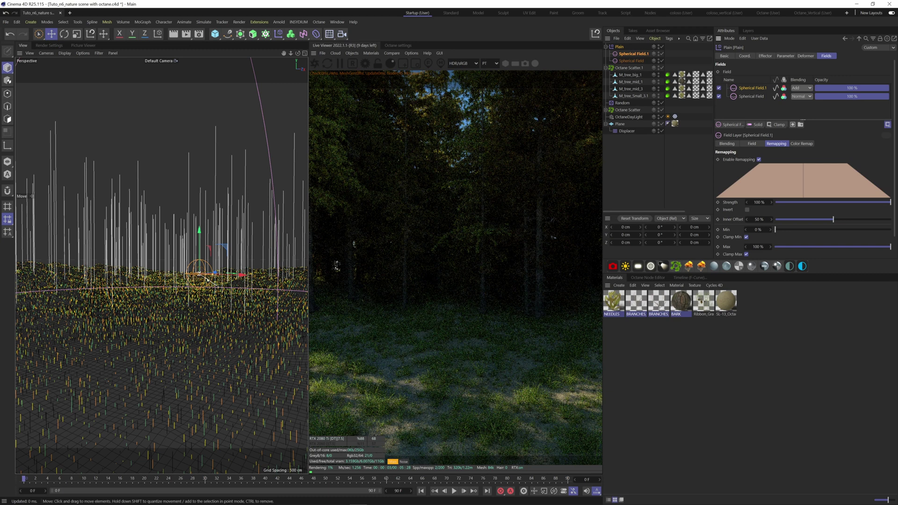
pyautogui.moveTo(831, 223); pyautogui.dragTo(890, 219)
# - Enlarge the second spherical field and position it among the trees at about X 439 cm, Z -165 cm
pyautogui.moveTo(212, 275); pyautogui.dragTo(318, 278)
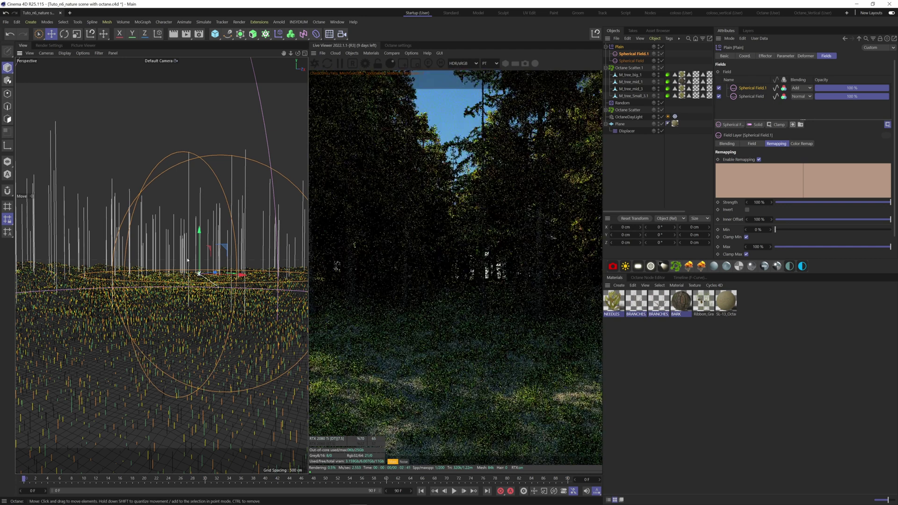
pyautogui.moveTo(213, 272); pyautogui.dragTo(175, 289)
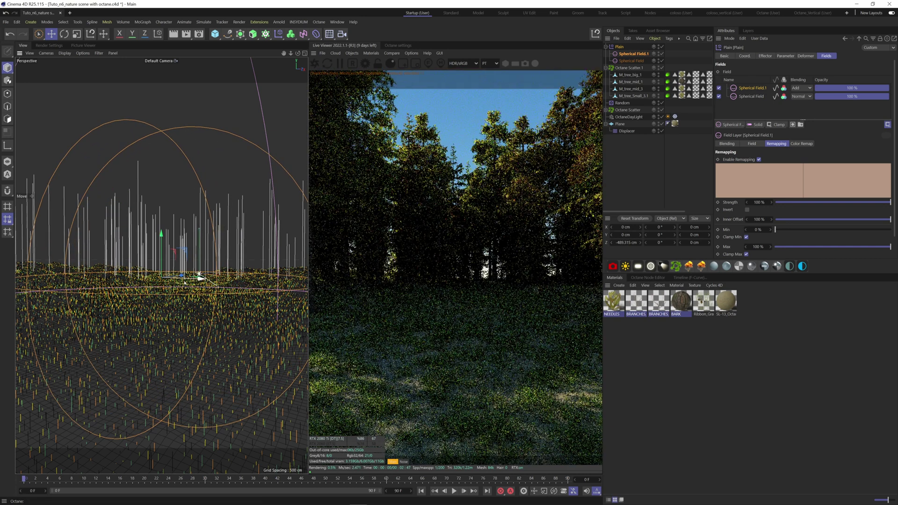
pyautogui.moveTo(200, 278); pyautogui.dragTo(259, 255)
pyautogui.press('t')
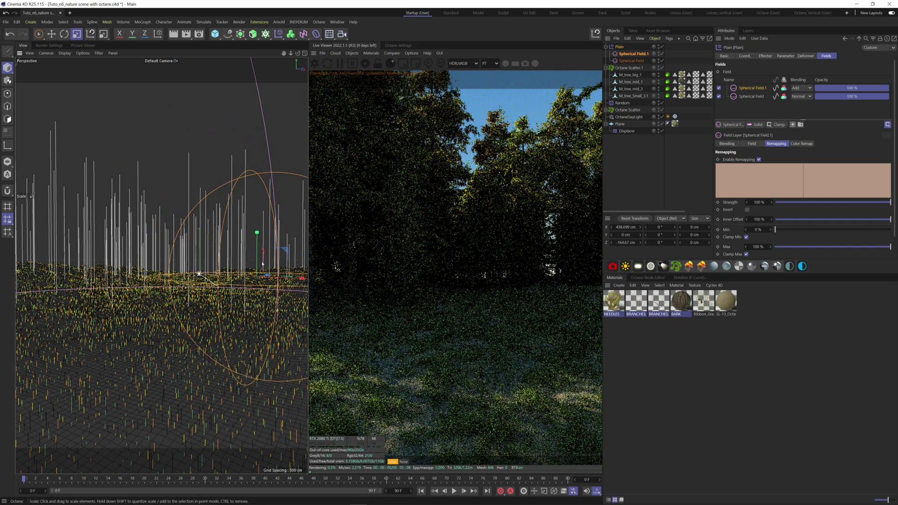